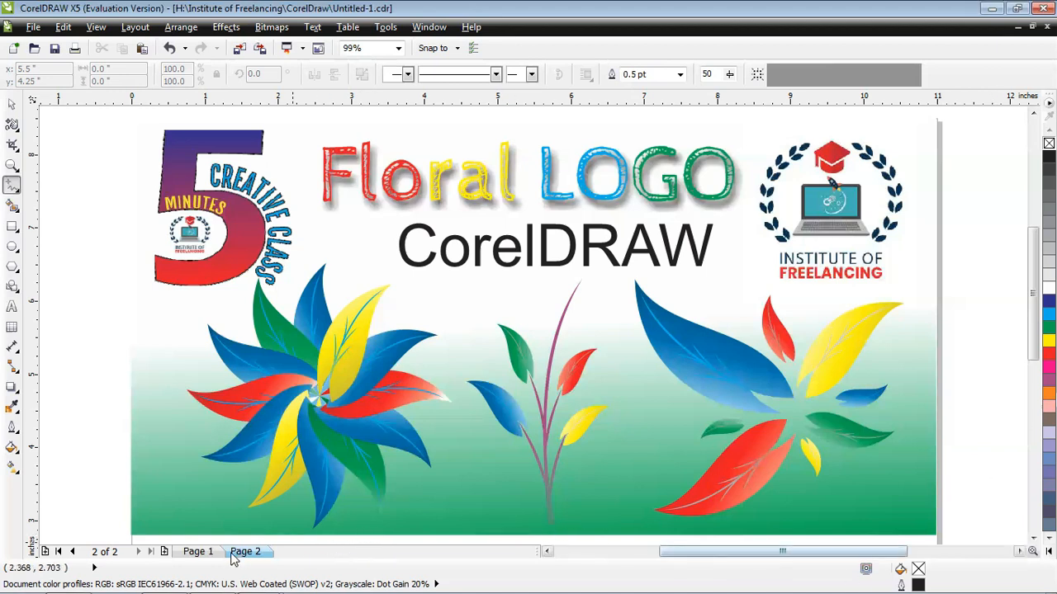
# Switch to Page 1 and draw a narrow, upright closed triangle in the blank area below the CorelDRAW title
pyautogui.click(198, 551)
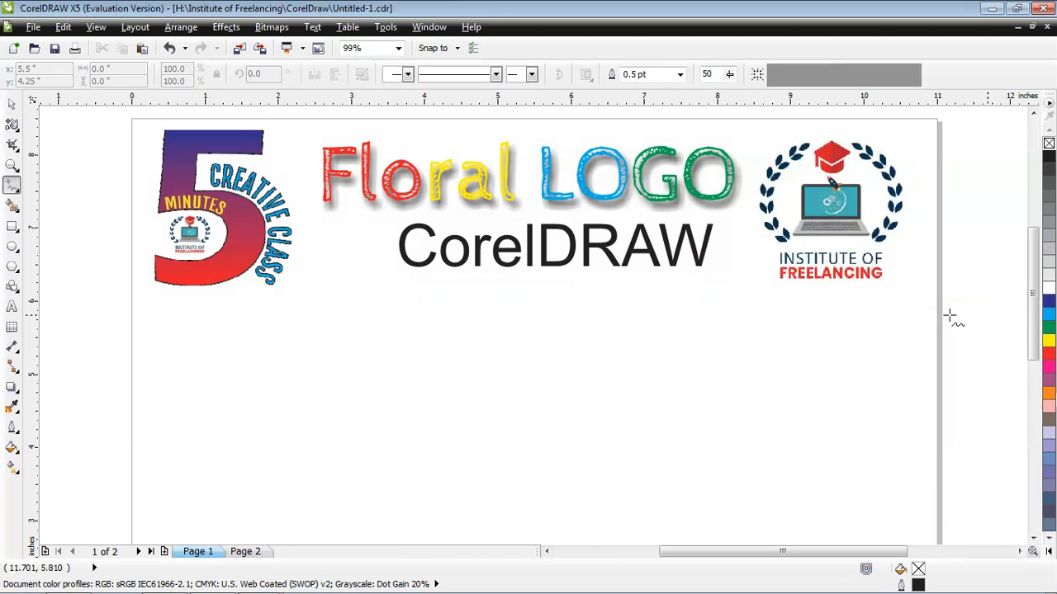
pyautogui.press('space')
pyautogui.click(13, 187)
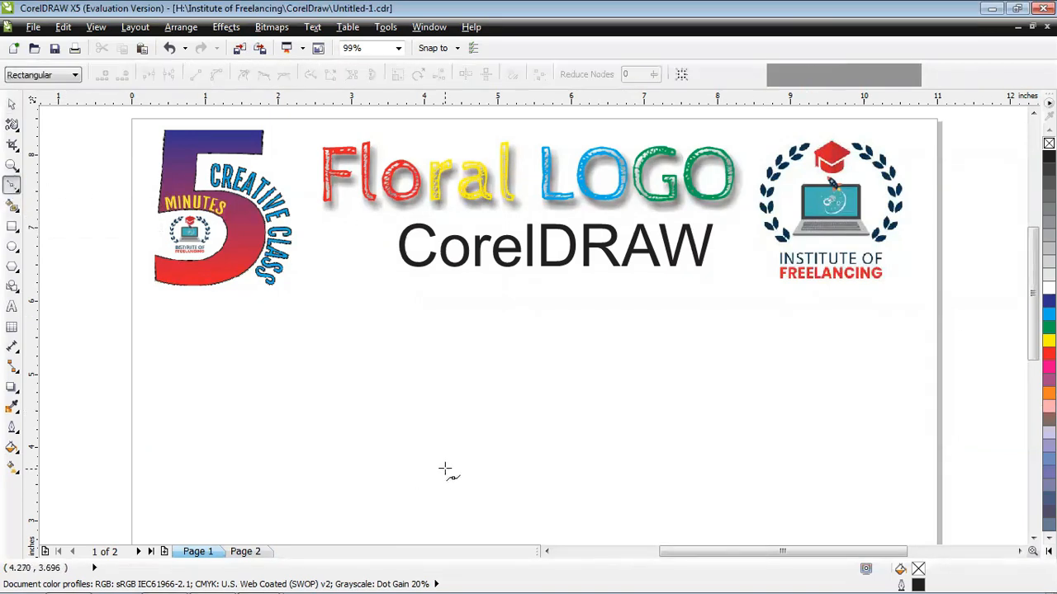
pyautogui.click(438, 470)
pyautogui.click(450, 300)
pyautogui.click(461, 468)
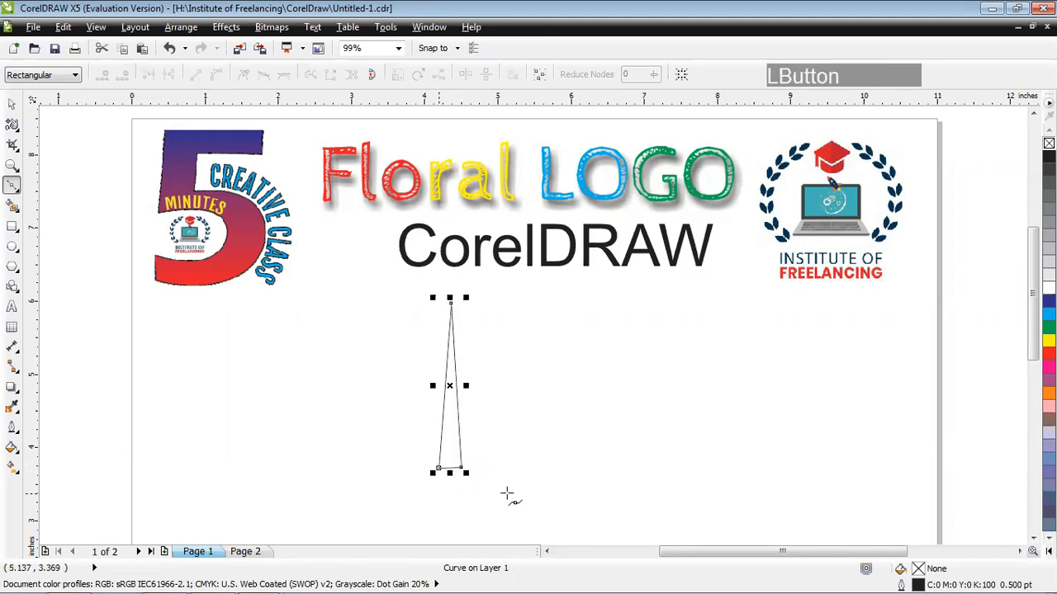
# Lower the triangle's apex node slightly and align its right base node so that the base is horizontal
pyautogui.click(13, 124)
pyautogui.click(422, 315)
pyautogui.moveTo(450, 304); pyautogui.dragTo(449, 329)
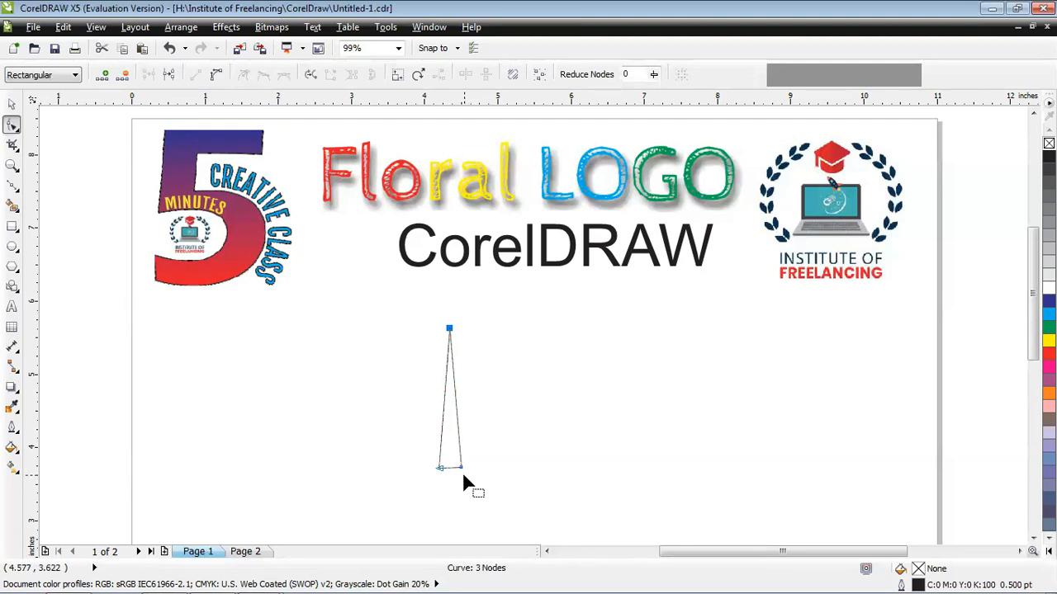
pyautogui.hotkey('shift', 'F2')
pyautogui.moveTo(567, 532); pyautogui.dragTo(567, 466)
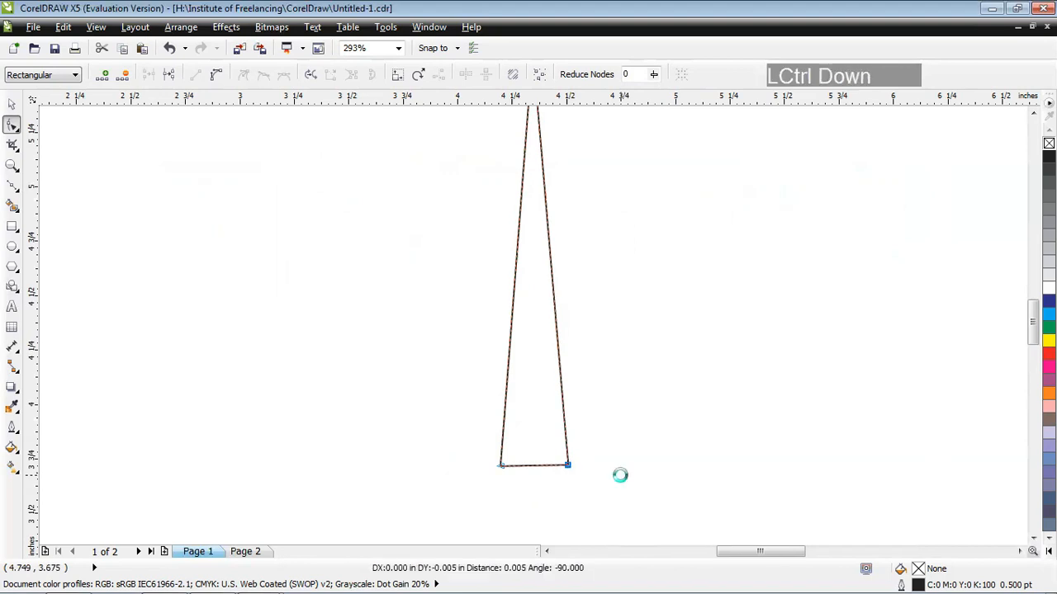
pyautogui.scroll(-2, 549, 371)
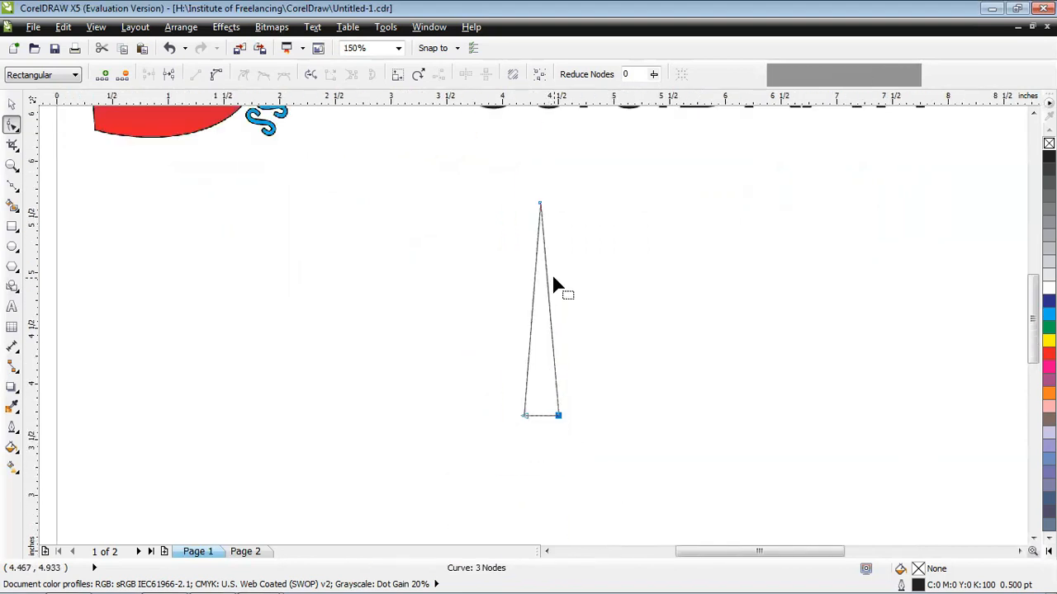
# Convert the triangle's two long sides from straight lines to curves
pyautogui.click(541, 204)
pyautogui.click(216, 75)
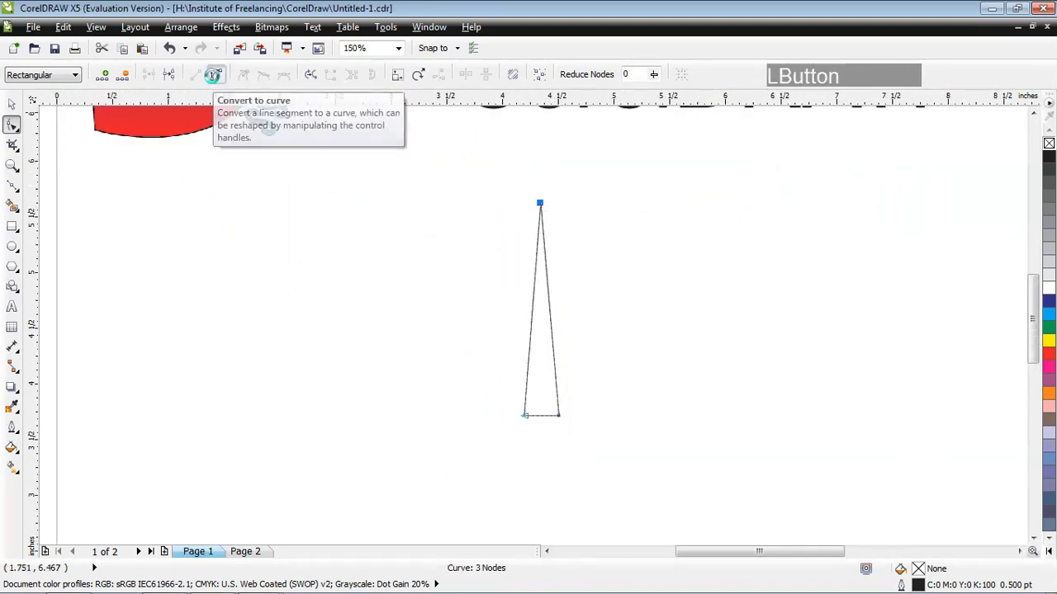
pyautogui.click(557, 415)
pyautogui.click(218, 76)
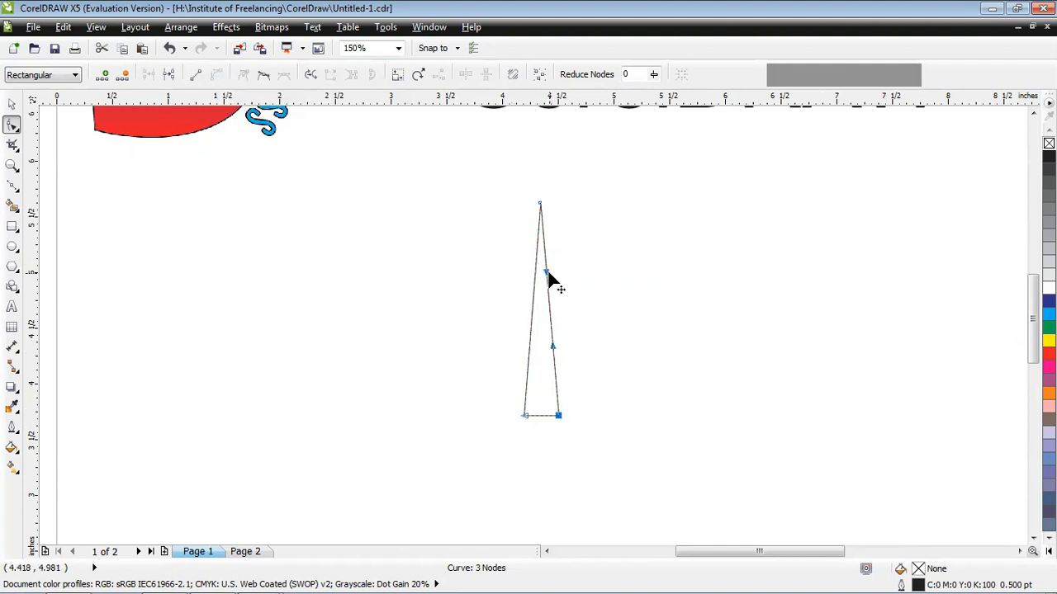
# Reshape the two curved sides into a leaf outline, with the left side bulging outward and the right side S-shaped
pyautogui.moveTo(549, 274); pyautogui.dragTo(492, 252)
pyautogui.moveTo(524, 344); pyautogui.dragTo(473, 357)
pyautogui.click(540, 203)
pyautogui.moveTo(548, 278); pyautogui.dragTo(518, 283)
pyautogui.moveTo(551, 348); pyautogui.dragTo(602, 335)
pyautogui.click(525, 415)
pyautogui.moveTo(473, 358); pyautogui.dragTo(454, 357)
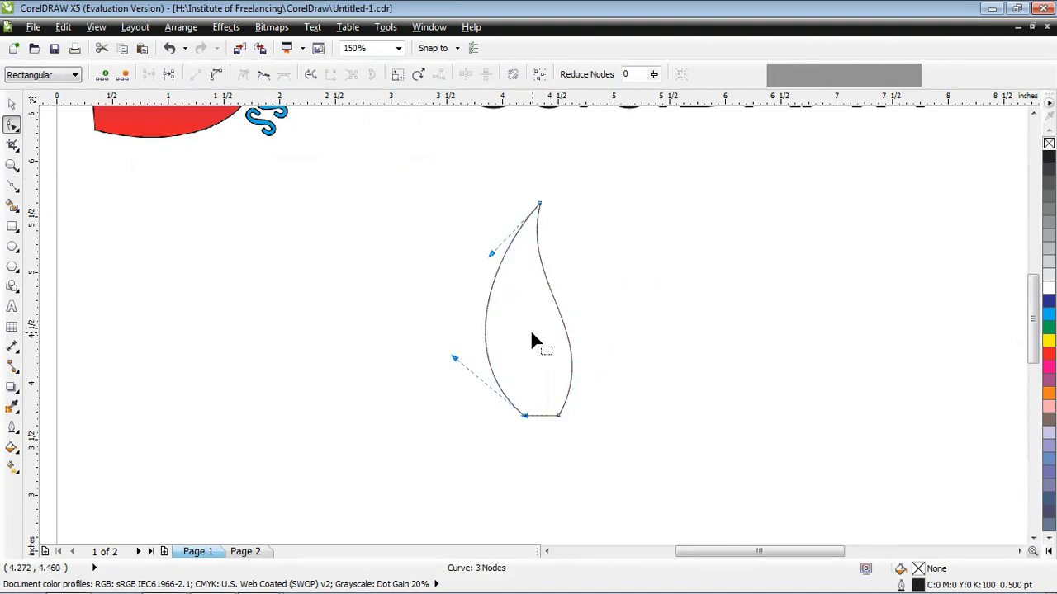
# Add a node in the middle of the leaf's base and pull it upward to form a pointed notch
pyautogui.click(541, 415)
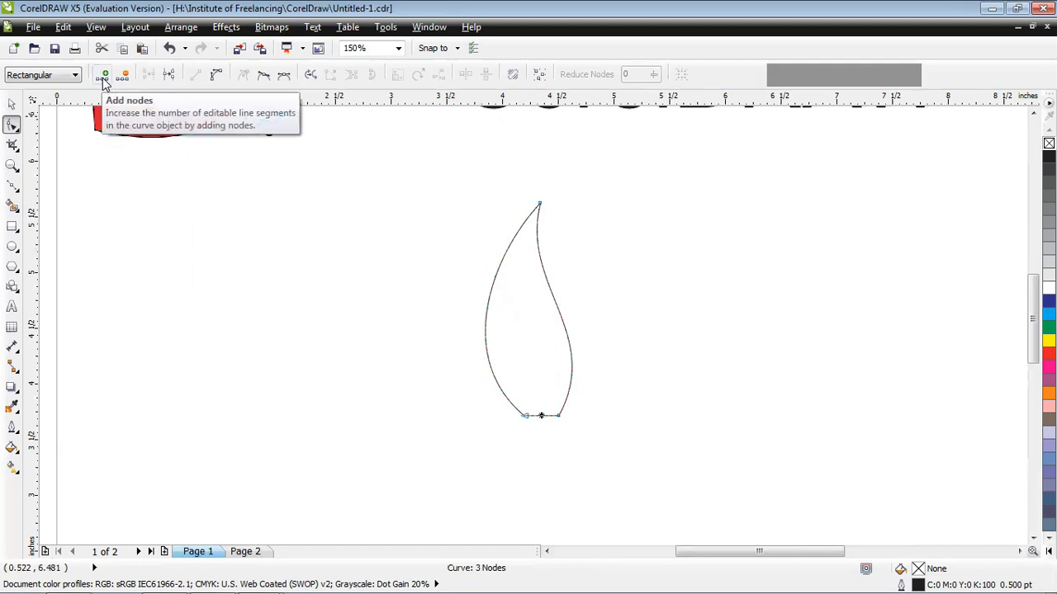
pyautogui.click(103, 75)
pyautogui.moveTo(545, 417); pyautogui.dragTo(531, 369)
pyautogui.click(532, 416)
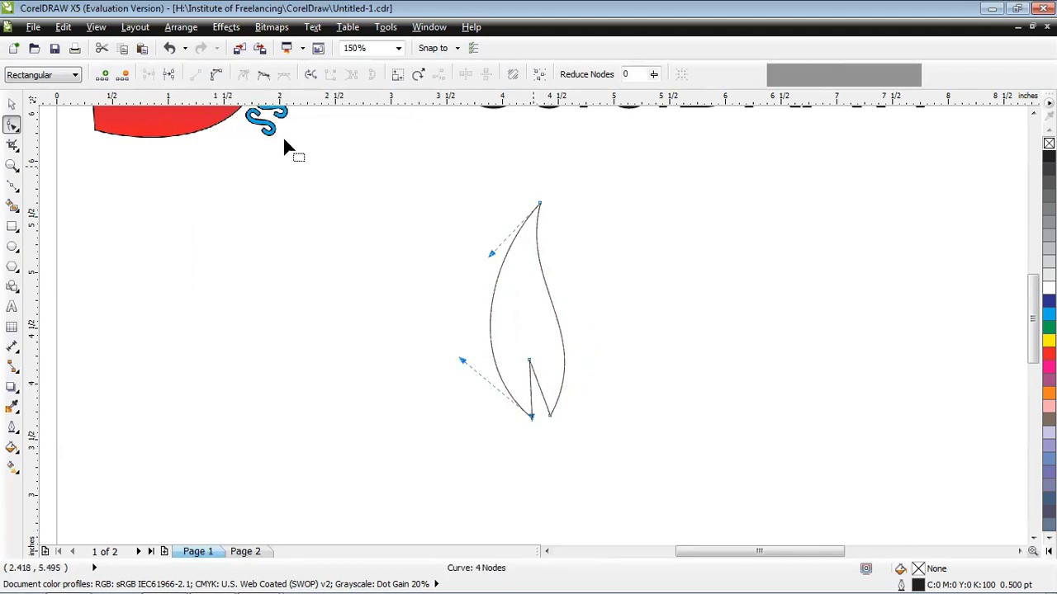
# Curve both edges of the base notch and refine the bend of the leaf's right side near the tip
pyautogui.moveTo(530, 376); pyautogui.dragTo(535, 397)
pyautogui.click(546, 399)
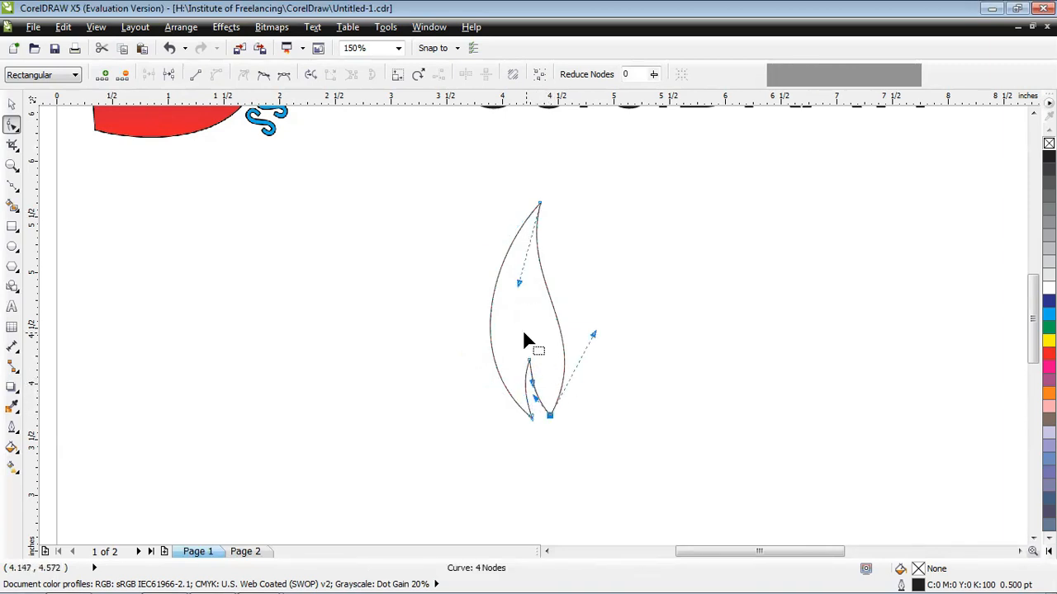
pyautogui.moveTo(519, 281); pyautogui.dragTo(510, 281)
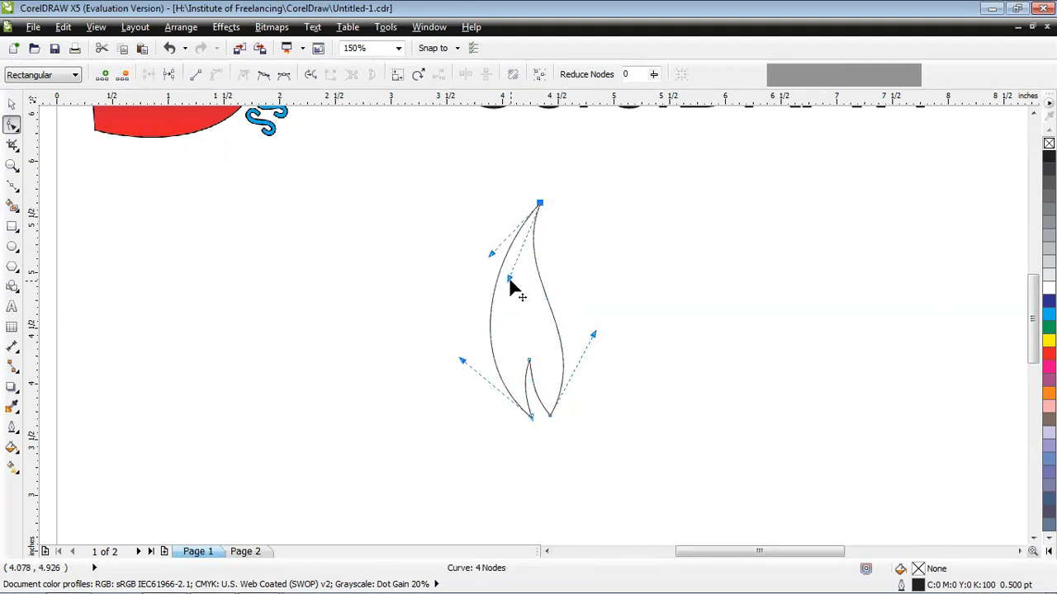
# Set up a Linear fountain fill for the leaf with red as both the From and To colour
pyautogui.press('space')
pyautogui.click(564, 370)
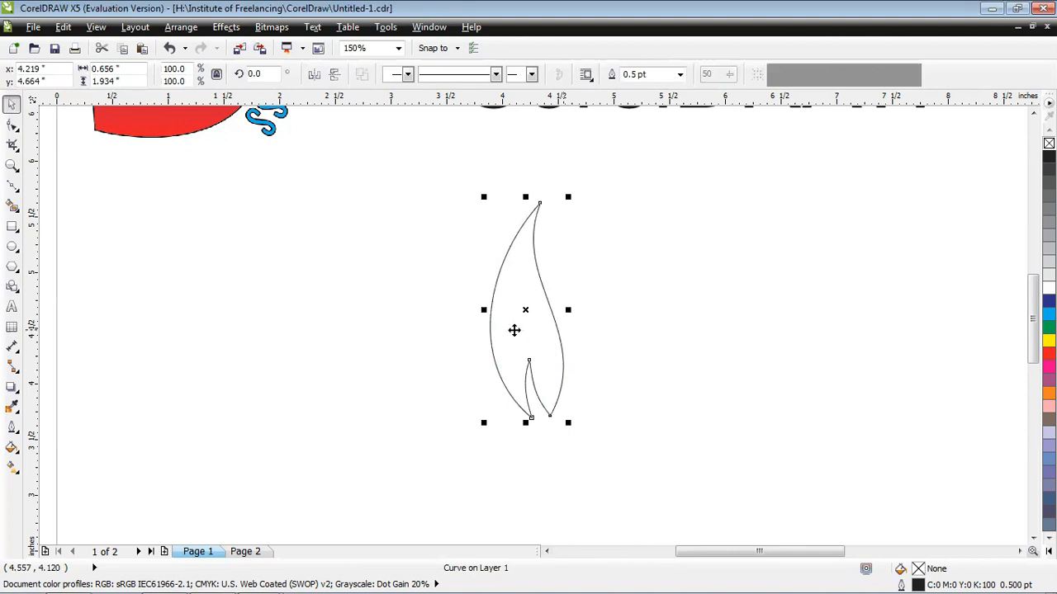
pyautogui.click(12, 448)
pyautogui.click(80, 467)
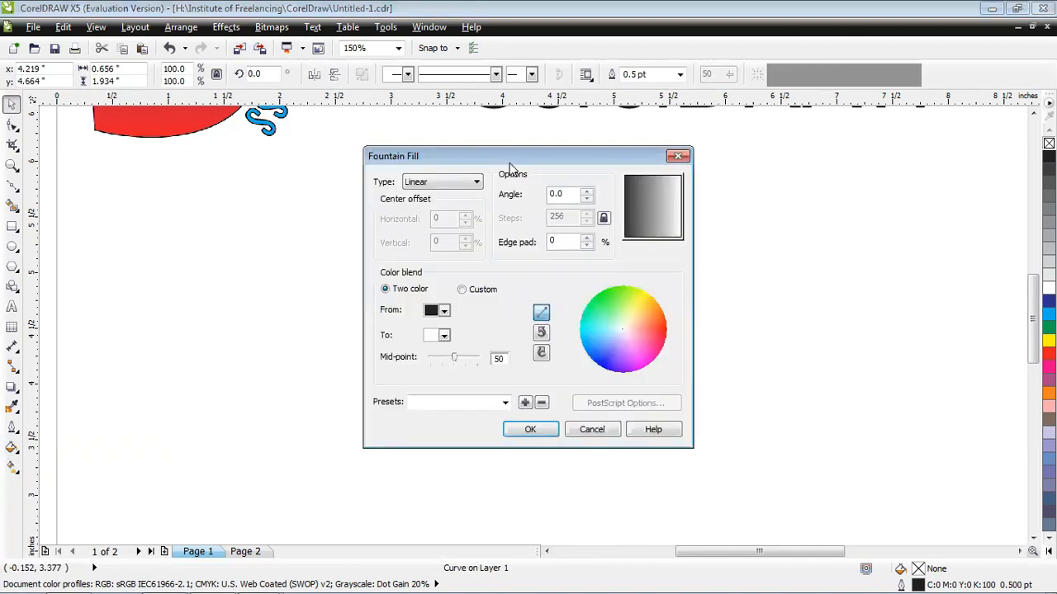
pyautogui.moveTo(495, 156); pyautogui.dragTo(758, 157)
pyautogui.click(683, 183)
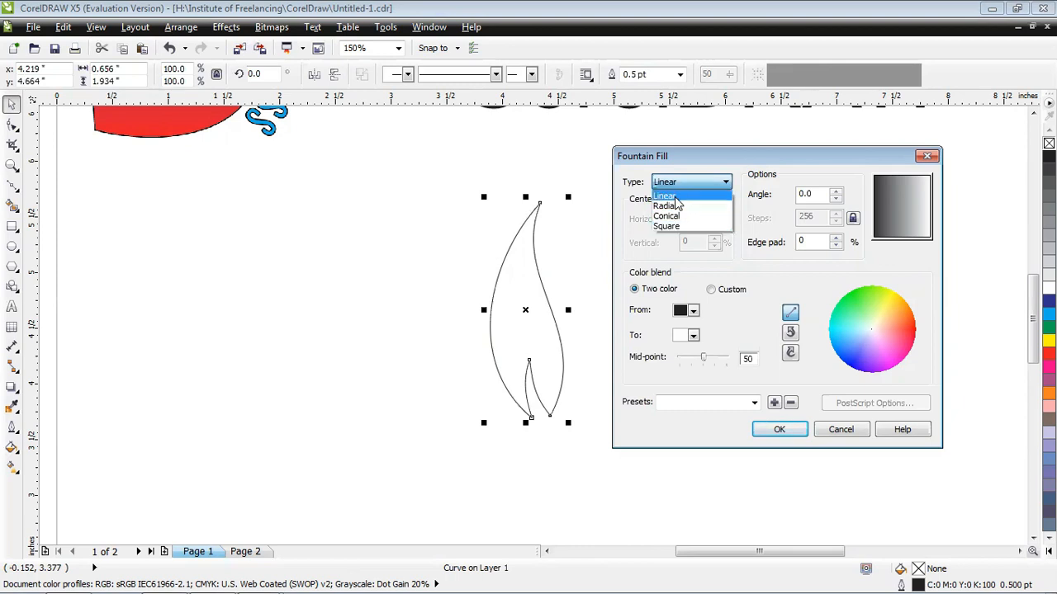
pyautogui.click(675, 198)
pyautogui.click(694, 311)
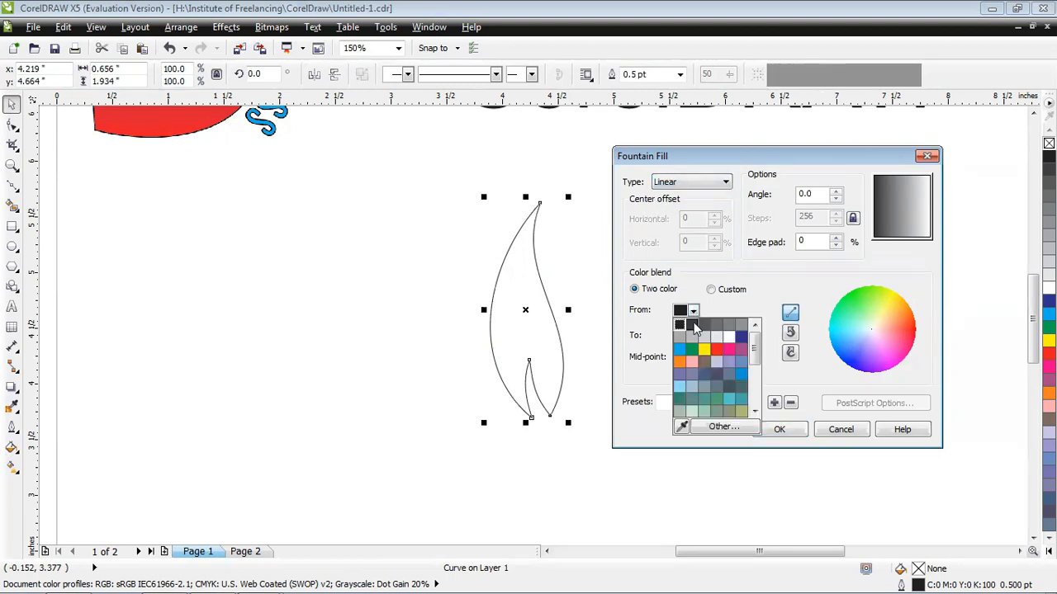
pyautogui.click(716, 349)
pyautogui.click(694, 335)
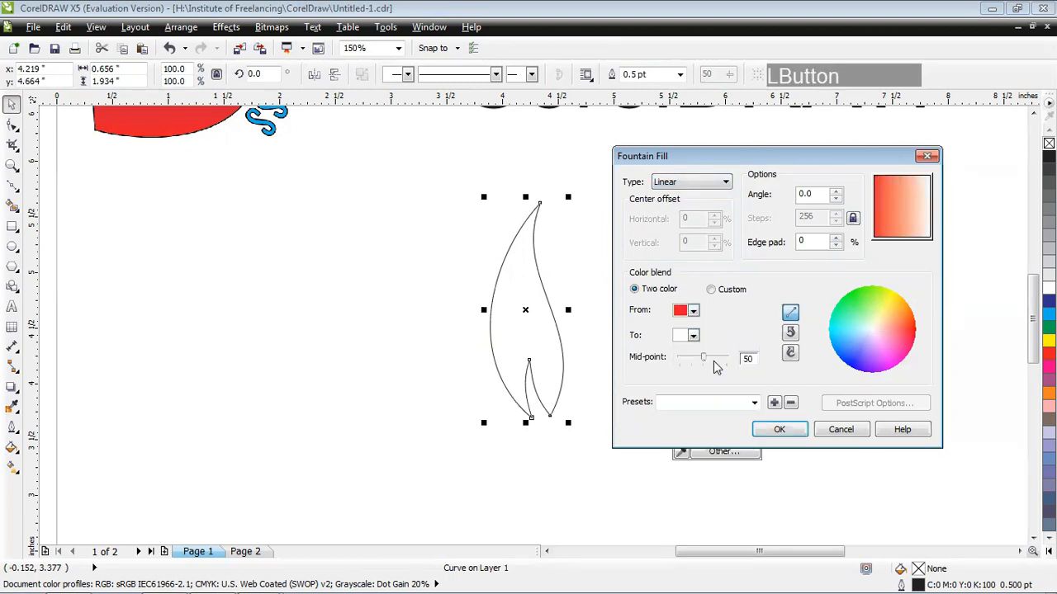
pyautogui.click(716, 374)
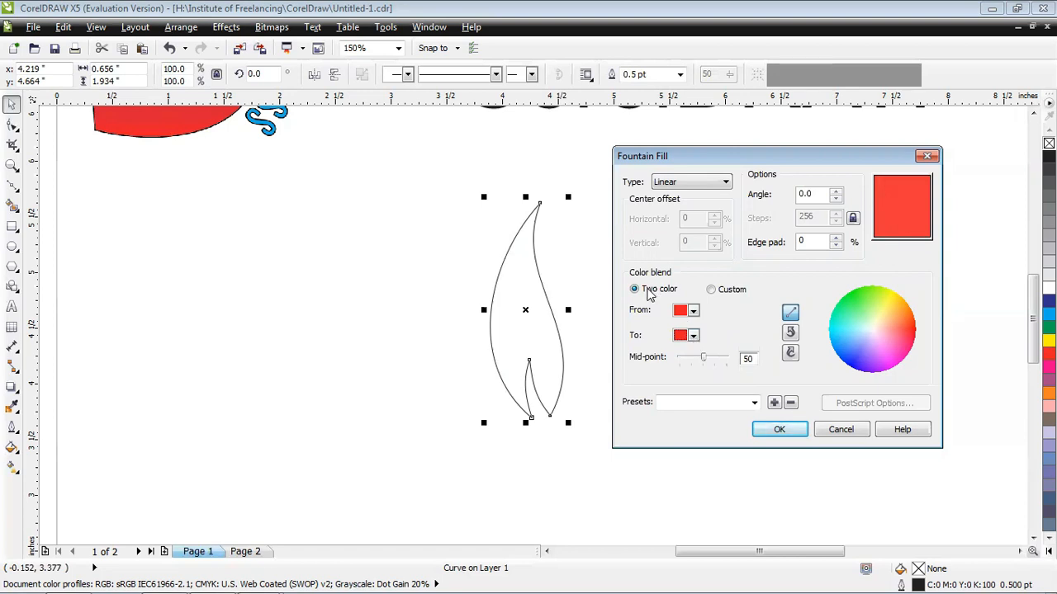
# Switch the colour blend to Custom and set its start colour to light pink, CMYK 0, 33, 14, 0
pyautogui.click(711, 290)
pyautogui.click(630, 335)
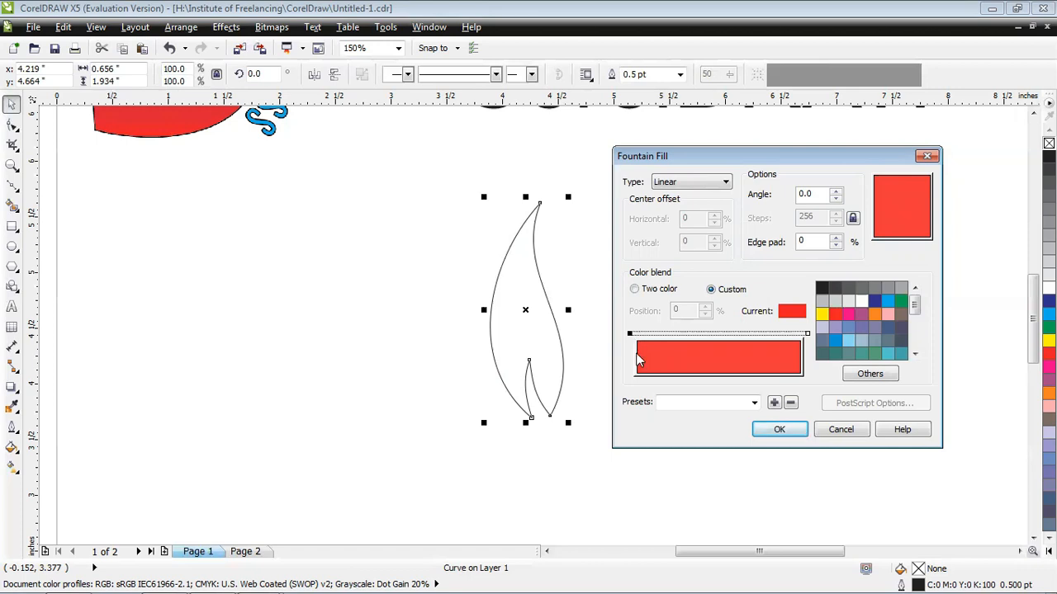
pyautogui.click(857, 379)
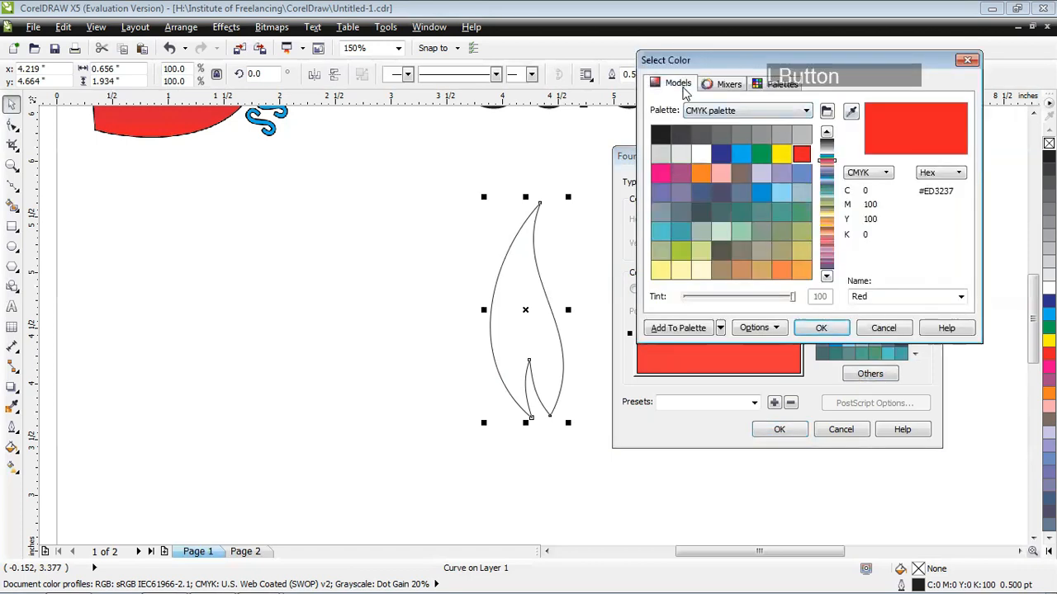
pyautogui.click(678, 83)
pyautogui.moveTo(772, 153); pyautogui.dragTo(691, 125)
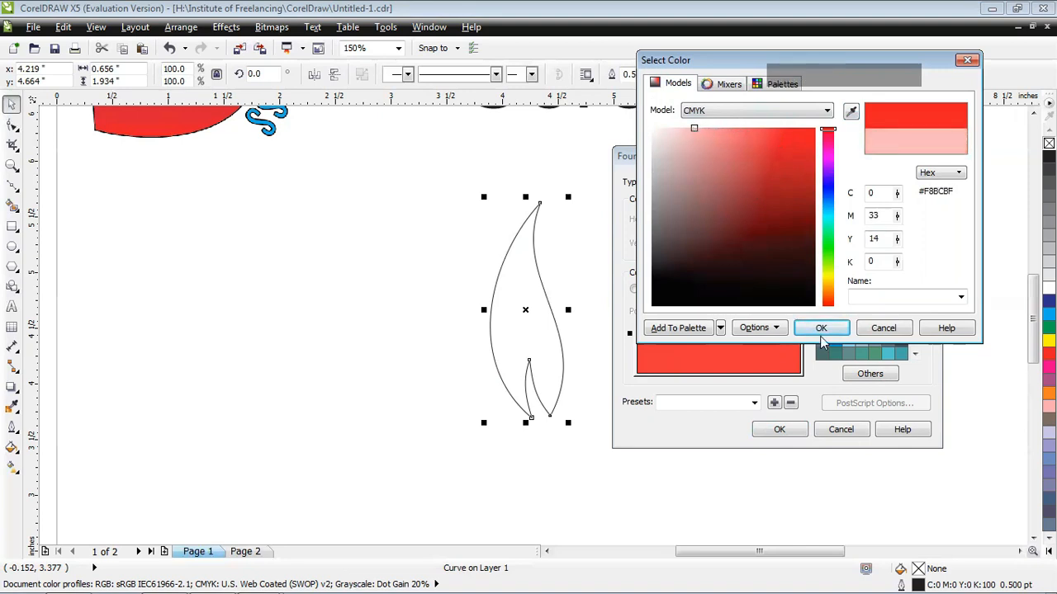
pyautogui.click(821, 328)
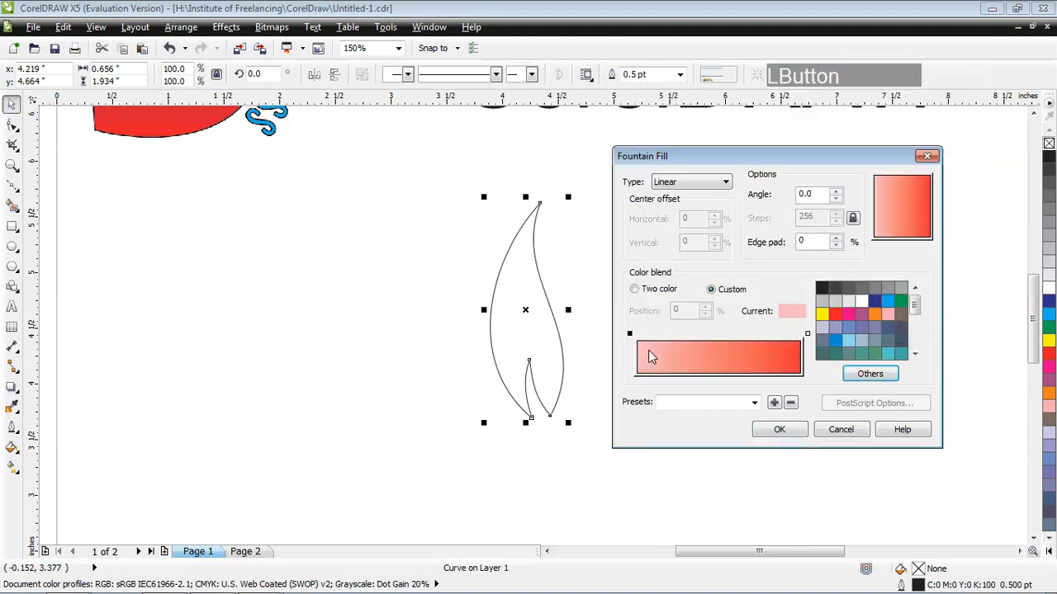
# Add two intermediate red stops to the gradient, at positions 50% and 17%
pyautogui.doubleClick(717, 334)
pyautogui.write('50')
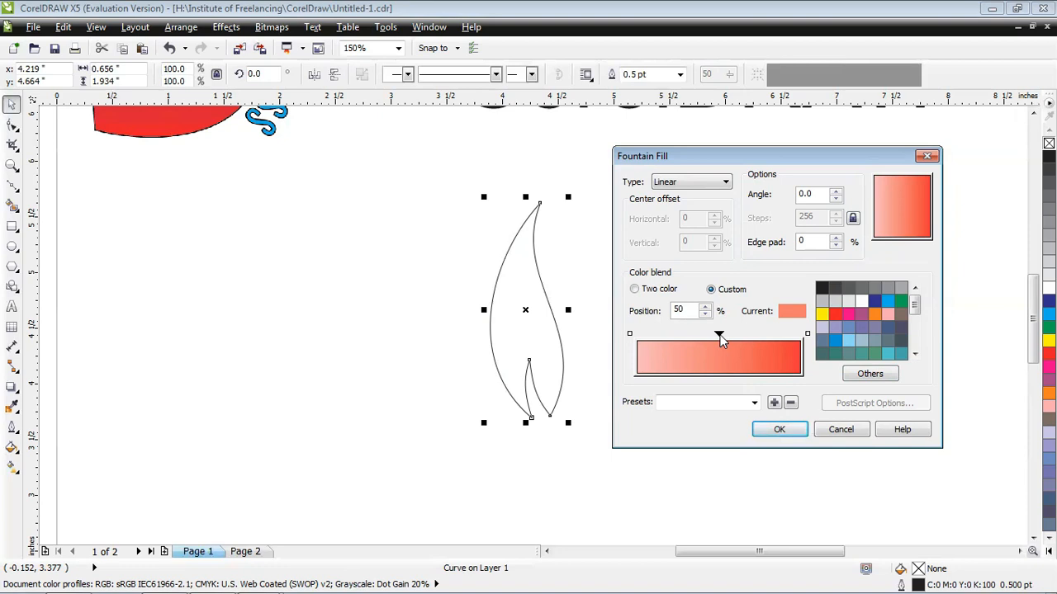
pyautogui.click(807, 335)
pyautogui.click(718, 334)
pyautogui.click(837, 316)
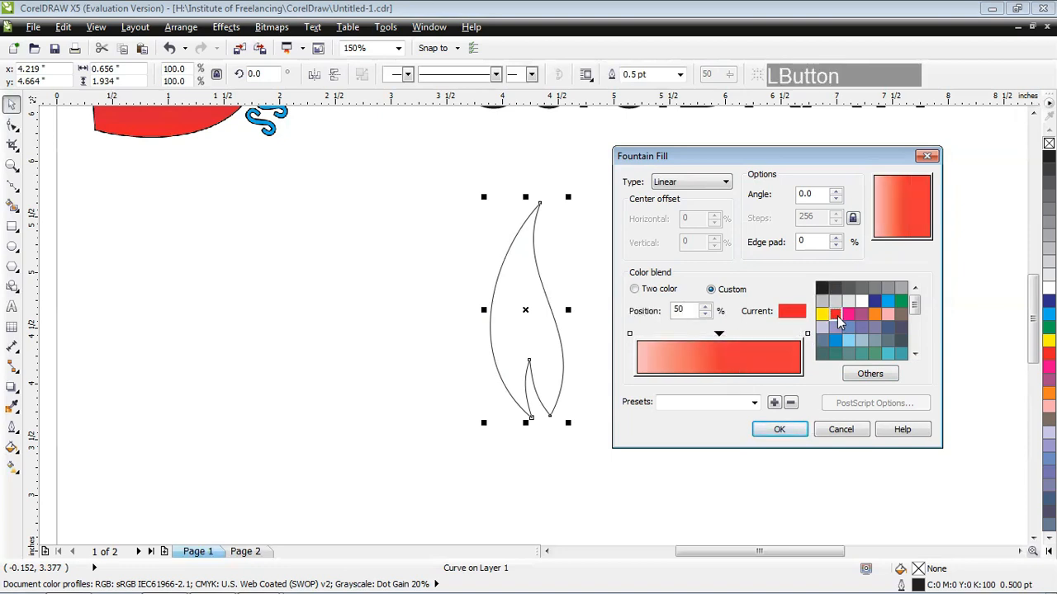
pyautogui.click(808, 335)
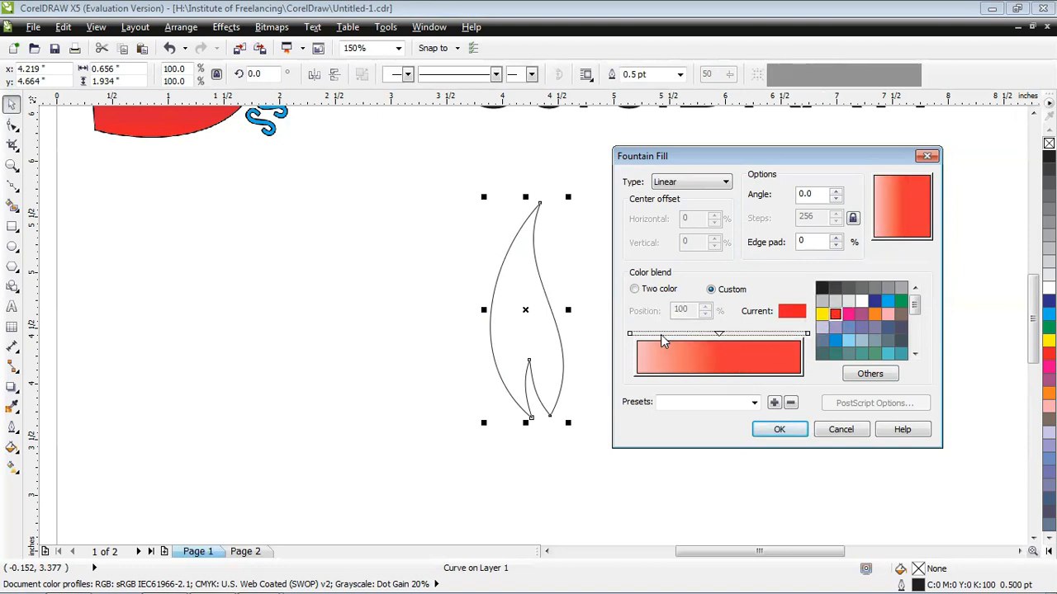
pyautogui.doubleClick(664, 334)
pyautogui.click(835, 315)
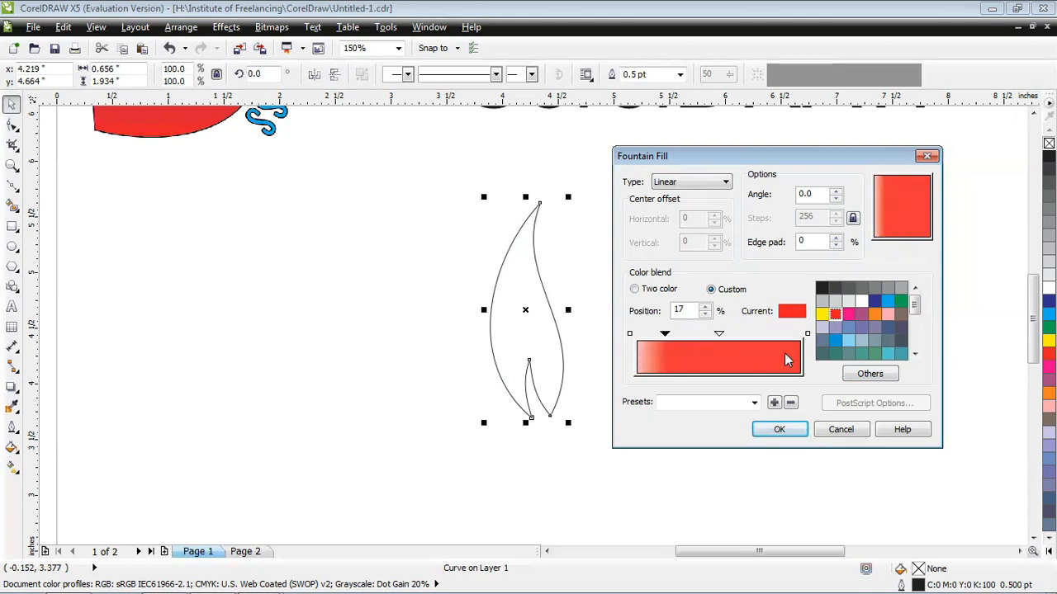
# Set the gradient's end colour to dark red, CMYK 16, 100, 100, 15, and apply the fill at an 18.4 degree angle
pyautogui.click(807, 335)
pyautogui.click(870, 373)
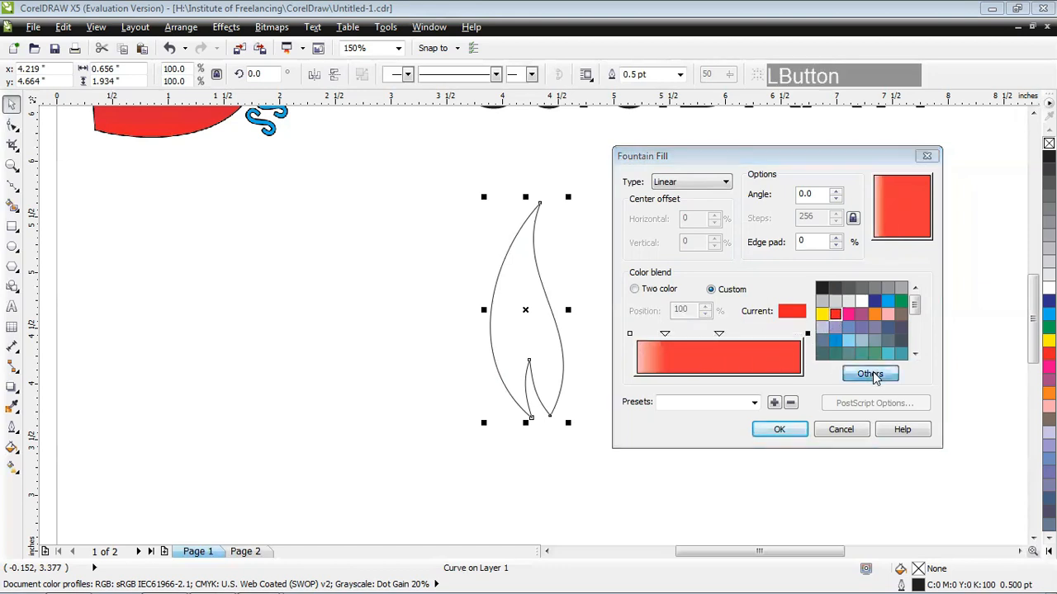
pyautogui.click(677, 85)
pyautogui.click(813, 171)
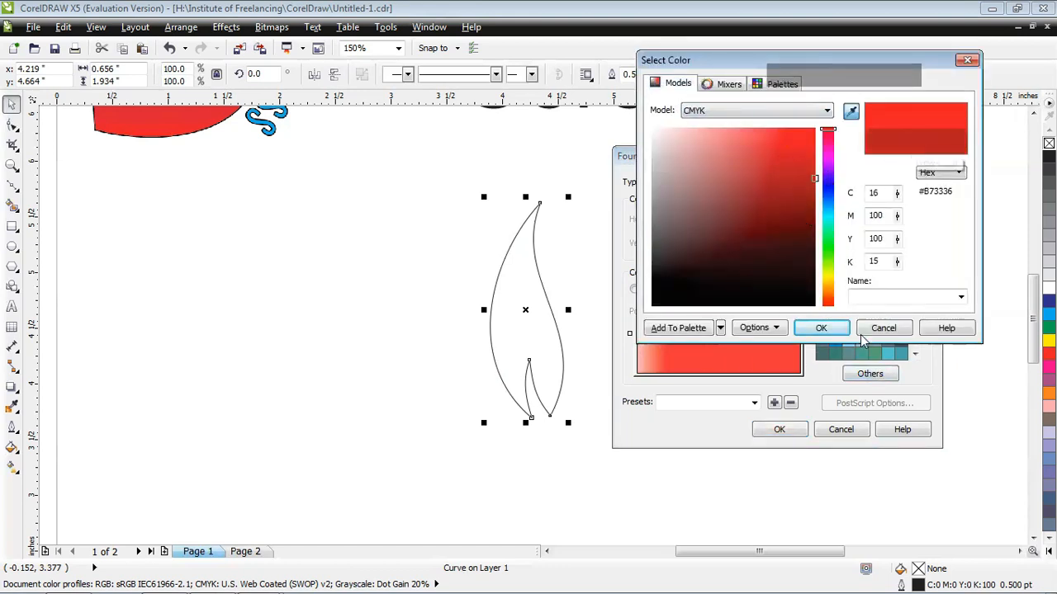
pyautogui.click(837, 330)
pyautogui.moveTo(891, 224)
pyautogui.mouseDown()
pyautogui.moveTo(913, 202)
pyautogui.moveTo(904, 209)
pyautogui.mouseUp()
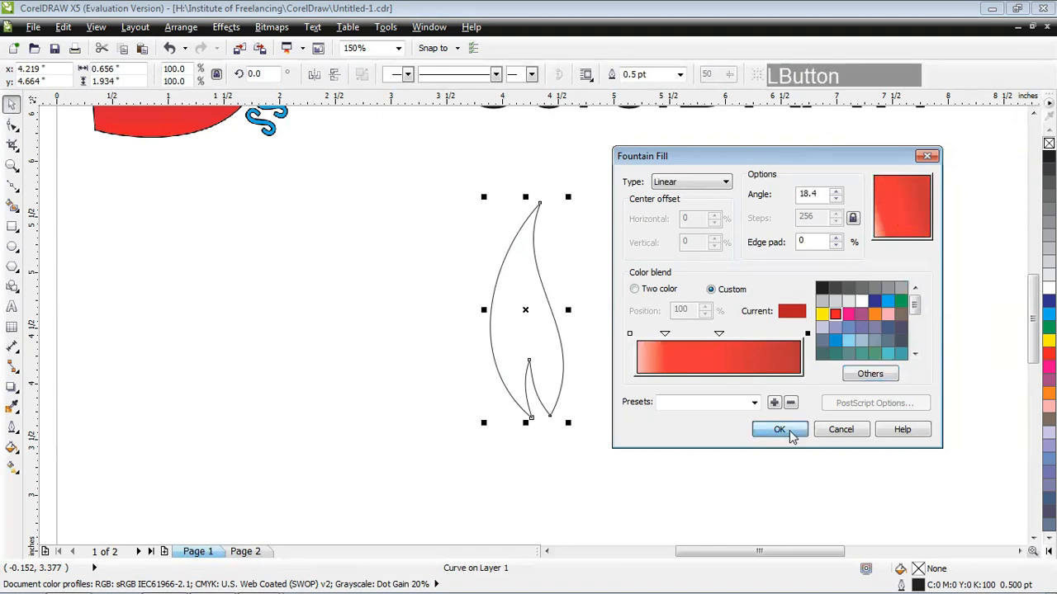
pyautogui.click(779, 429)
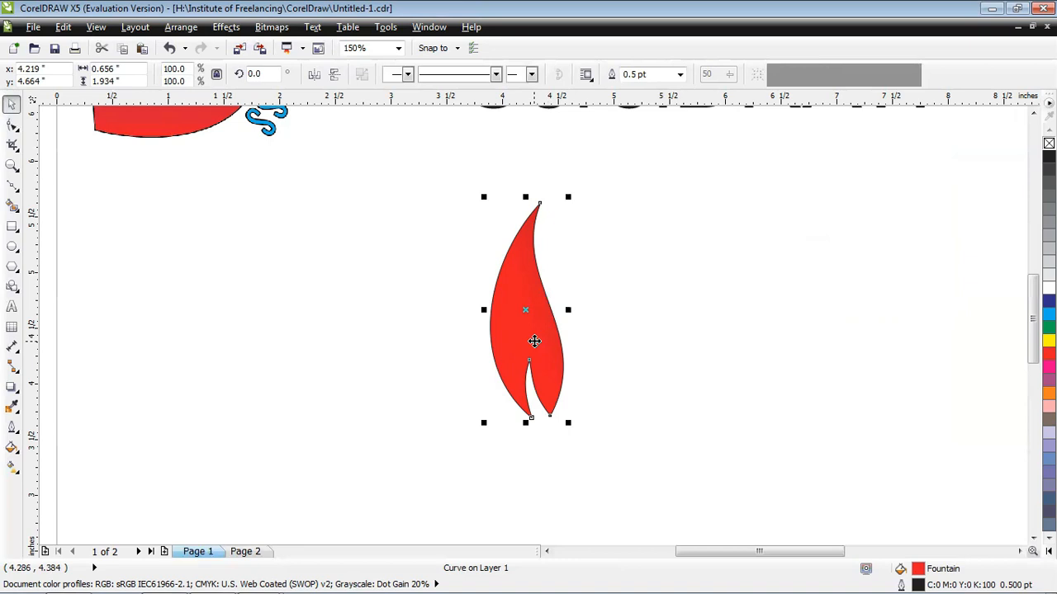
# Shift the leaf gradient's intermediate red stops toward the dark end, placing the second at 56%, and remove the leaf's outline
pyautogui.click(12, 448)
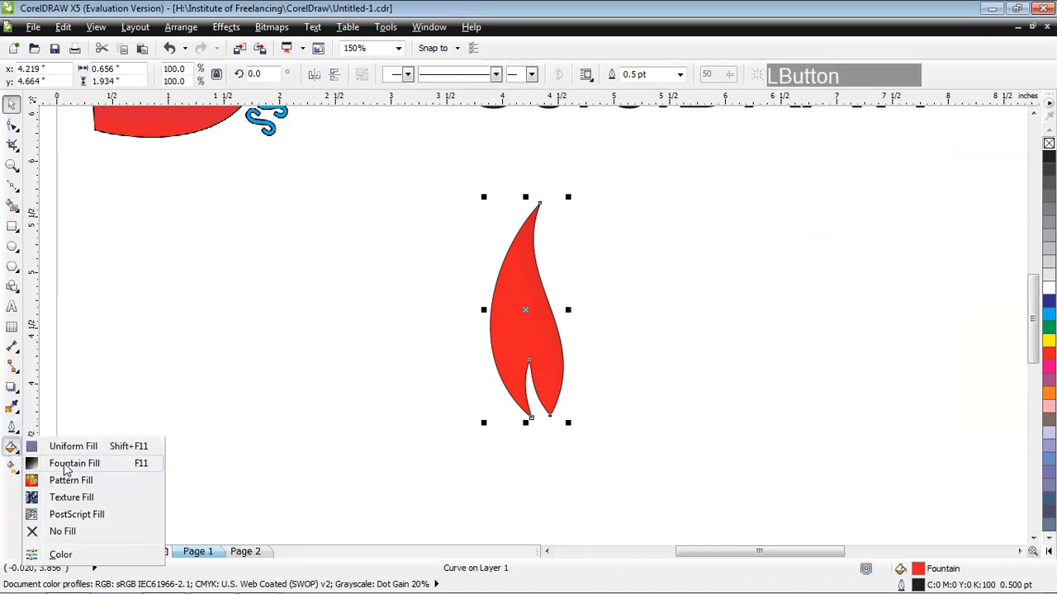
pyautogui.click(71, 463)
pyautogui.moveTo(524, 152); pyautogui.dragTo(786, 144)
pyautogui.moveTo(677, 326); pyautogui.dragTo(742, 327)
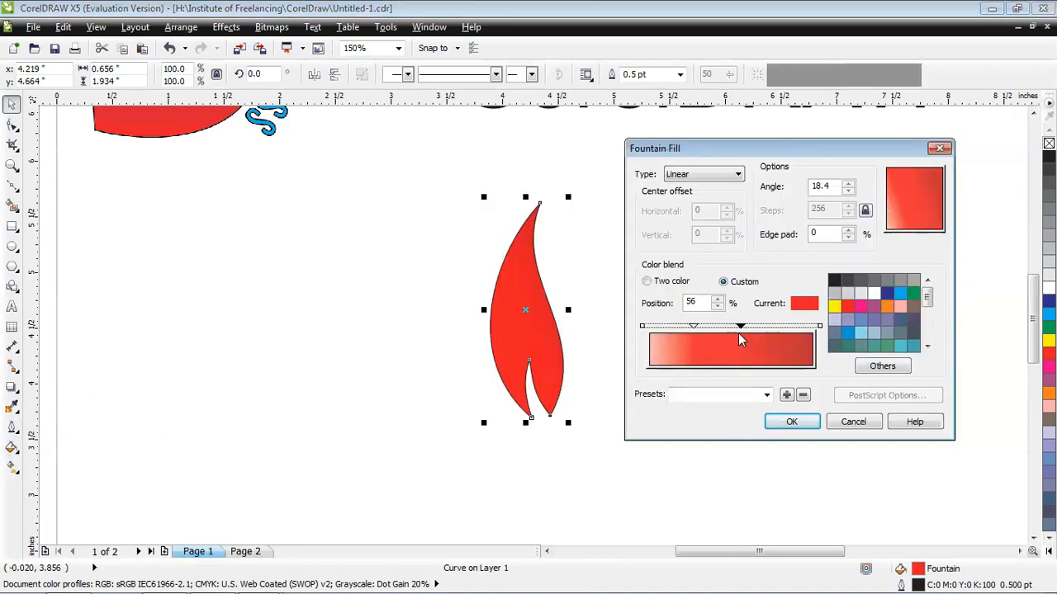
pyautogui.click(792, 421)
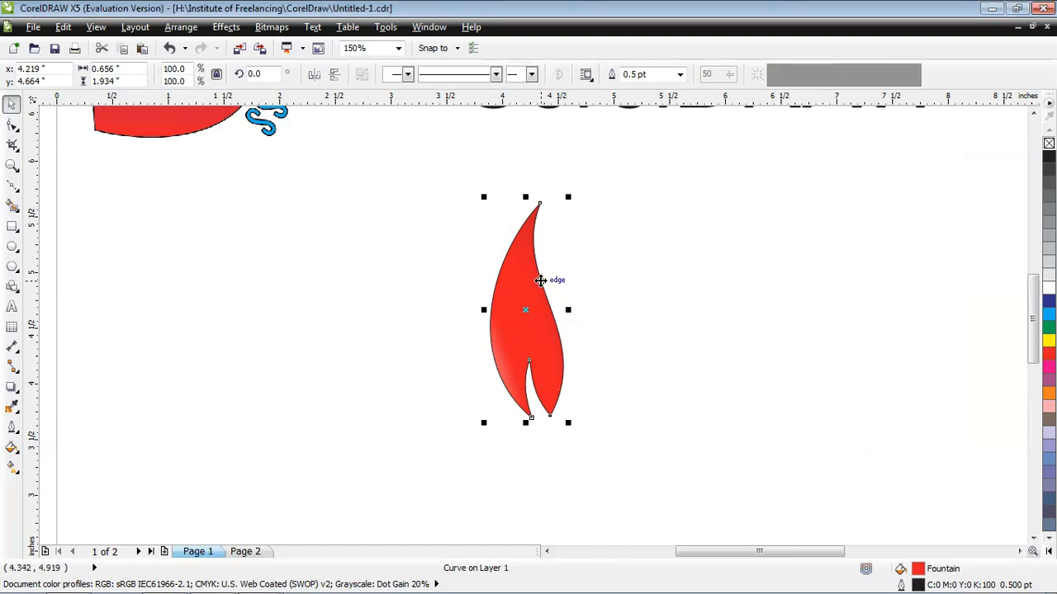
pyautogui.rightClick(1048, 144)
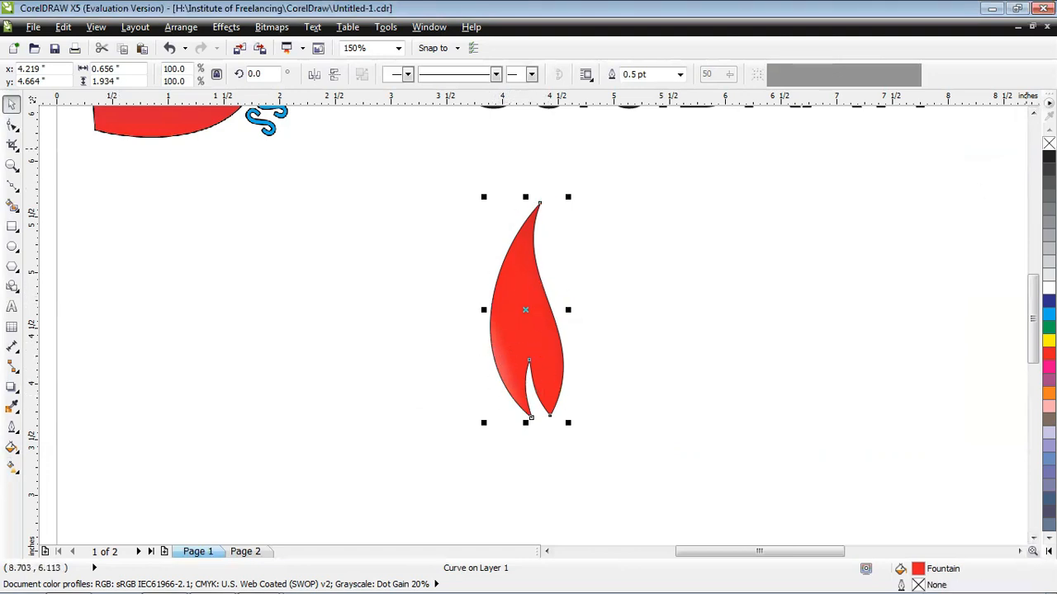
# Reshape the notch at the leaf's base by moving its inner node slightly outward and bending its edges
pyautogui.click(652, 318)
pyautogui.click(530, 344)
pyautogui.doubleClick(536, 371)
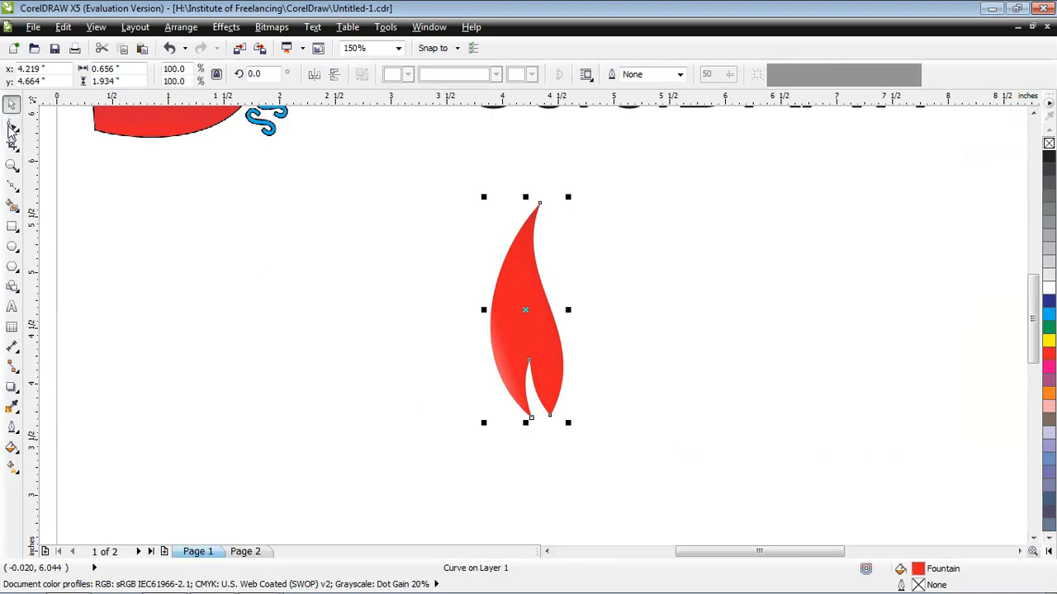
pyautogui.press('z')
pyautogui.moveTo(484, 341); pyautogui.dragTo(583, 432)
pyautogui.click(470, 188)
pyautogui.moveTo(441, 276); pyautogui.dragTo(504, 288)
pyautogui.moveTo(462, 277); pyautogui.dragTo(473, 277)
pyautogui.scroll(-2, 459, 334)
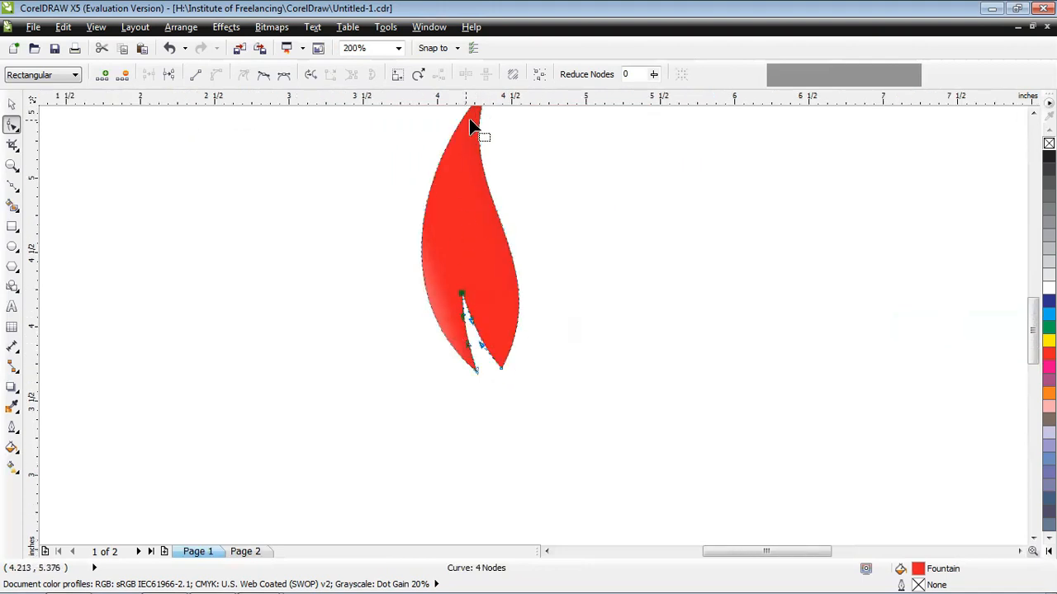
pyautogui.hotkey('shift', 'F2')
pyautogui.click(13, 103)
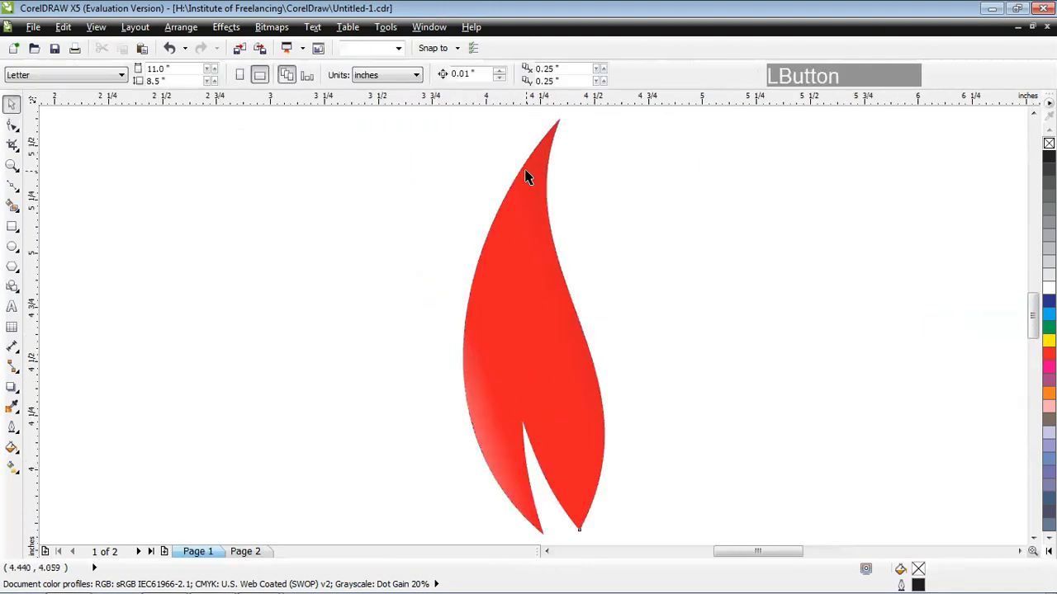
# Duplicate the red leaf to form a horizontal row of four identical leaves, and shift the row into view
pyautogui.moveTo(536, 399); pyautogui.dragTo(344, 328)
pyautogui.keyDown('shift'); pyautogui.click(479, 330); pyautogui.keyUp('shift')
pyautogui.moveTo(439, 328); pyautogui.dragTo(813, 331)
pyautogui.rightClick(812, 331)
pyautogui.keyDown('shift'); pyautogui.click(563, 370); pyautogui.keyUp('shift')
pyautogui.keyDown('shift'); pyautogui.click(375, 363); pyautogui.keyUp('shift')
pyautogui.moveTo(624, 325); pyautogui.dragTo(532, 325)
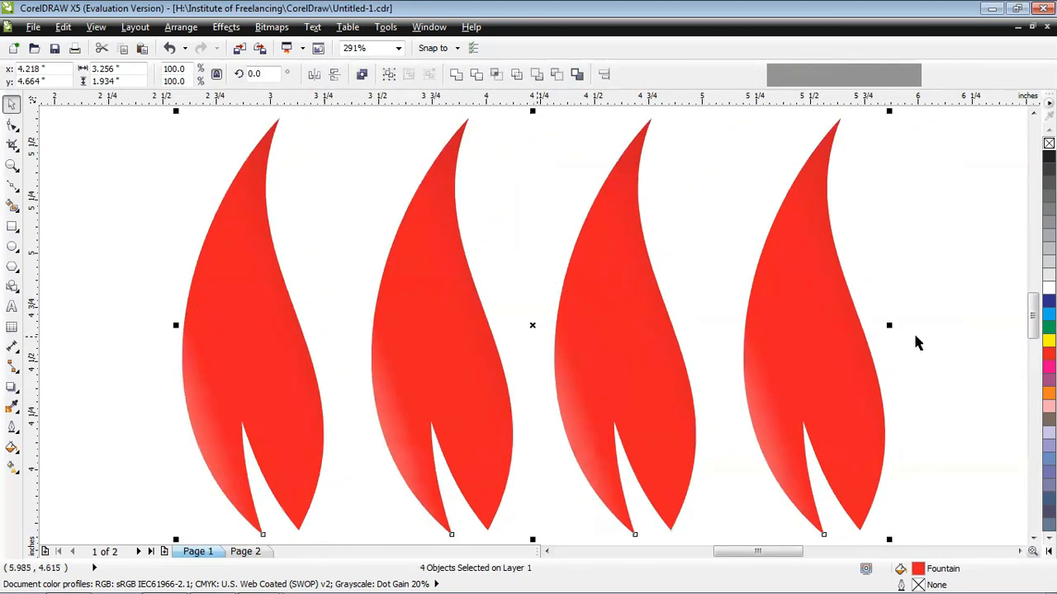
pyautogui.click(916, 343)
# Edit the leftmost leaf's fountain fill and change all four of its gradient stops to yellow
pyautogui.click(248, 387)
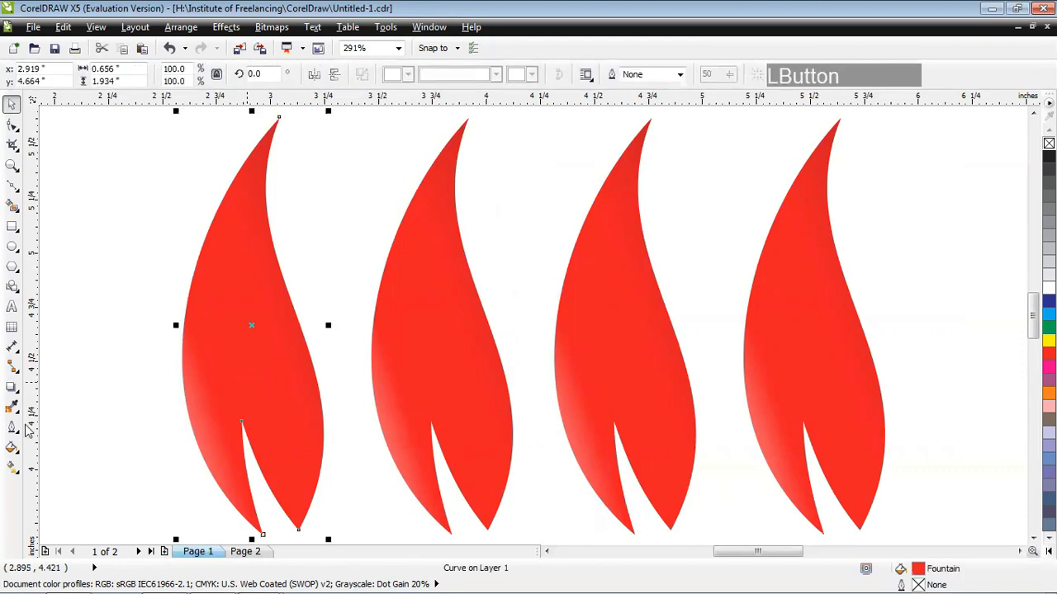
pyautogui.click(12, 448)
pyautogui.click(58, 462)
pyautogui.moveTo(539, 163); pyautogui.dragTo(696, 142)
pyautogui.click(714, 315)
pyautogui.click(729, 294)
pyautogui.click(635, 315)
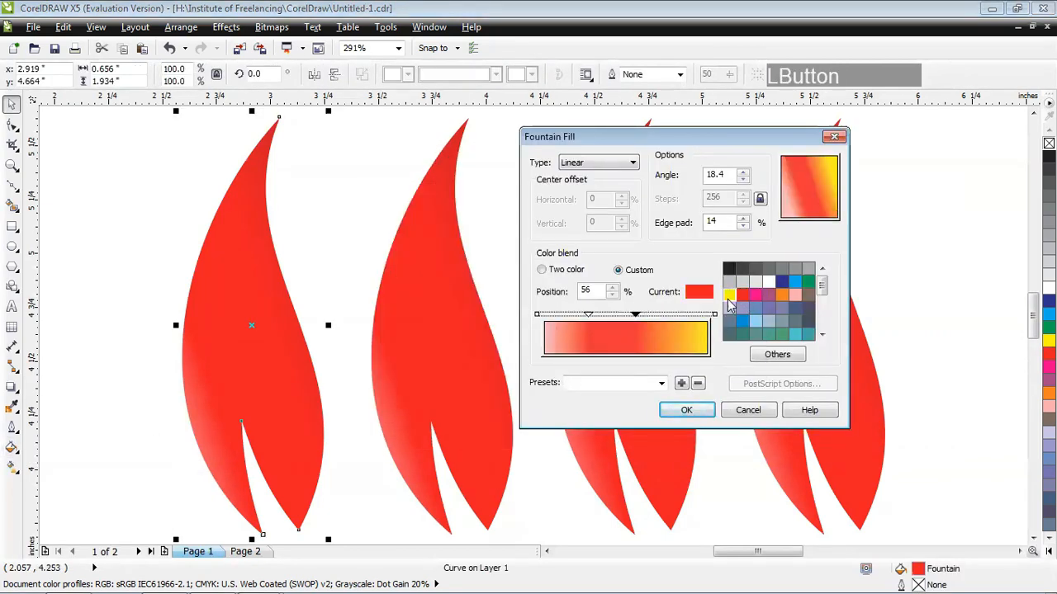
pyautogui.click(728, 296)
pyautogui.click(587, 316)
pyautogui.click(729, 295)
pyautogui.click(537, 315)
pyautogui.click(729, 295)
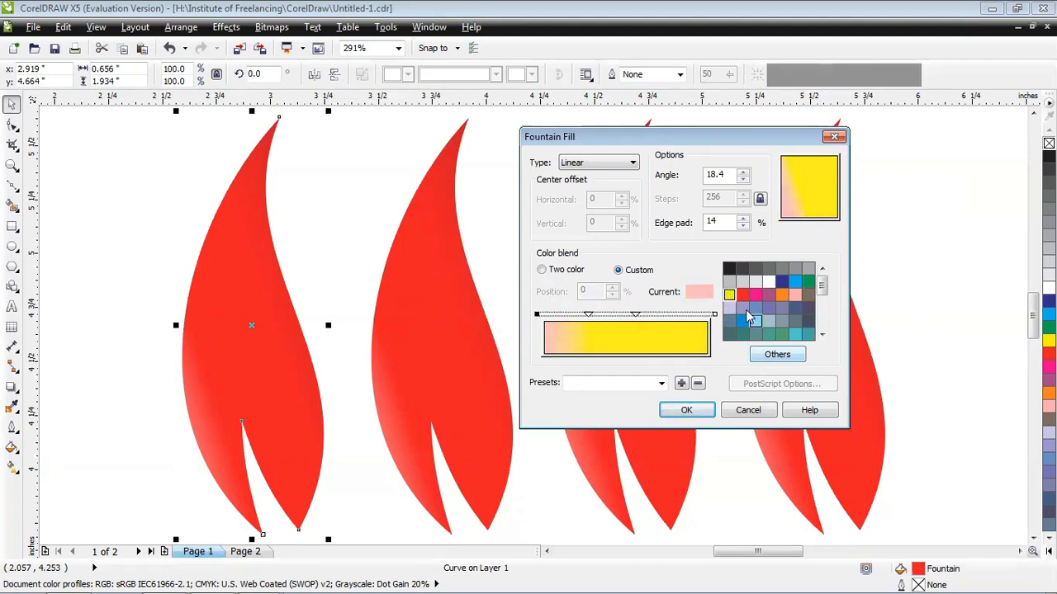
# Set the start colour of the yellow gradient to a very pale yellow
pyautogui.click(777, 354)
pyautogui.click(678, 84)
pyautogui.moveTo(771, 147); pyautogui.dragTo(685, 126)
pyautogui.press('Return')
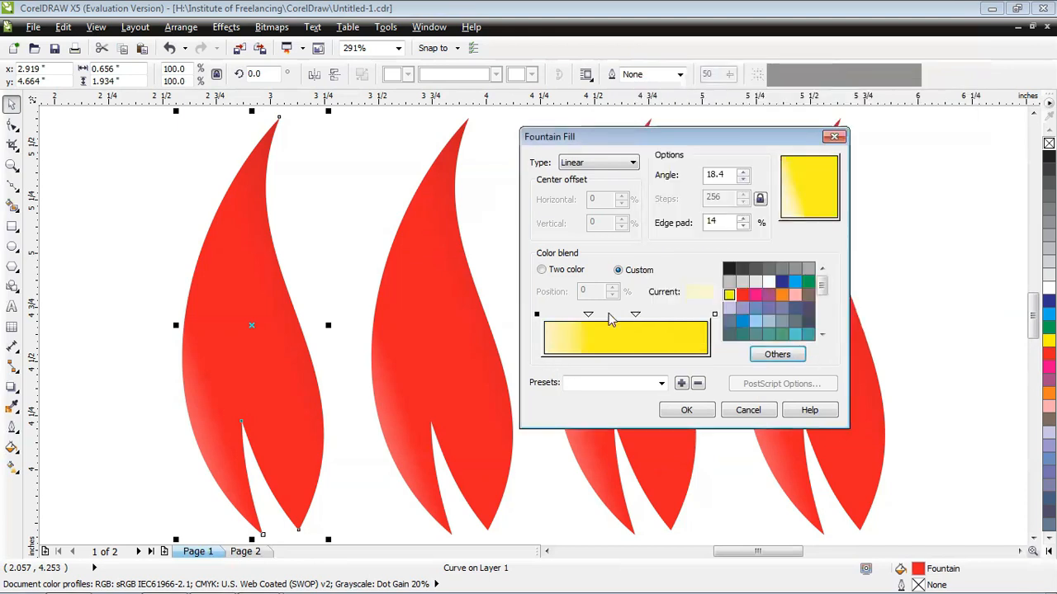
# Set the yellow gradient's end colour to a darker yellow and apply the fill to the leaf
pyautogui.click(714, 315)
pyautogui.click(777, 354)
pyautogui.click(678, 83)
pyautogui.click(815, 193)
pyautogui.click(819, 329)
pyautogui.click(686, 410)
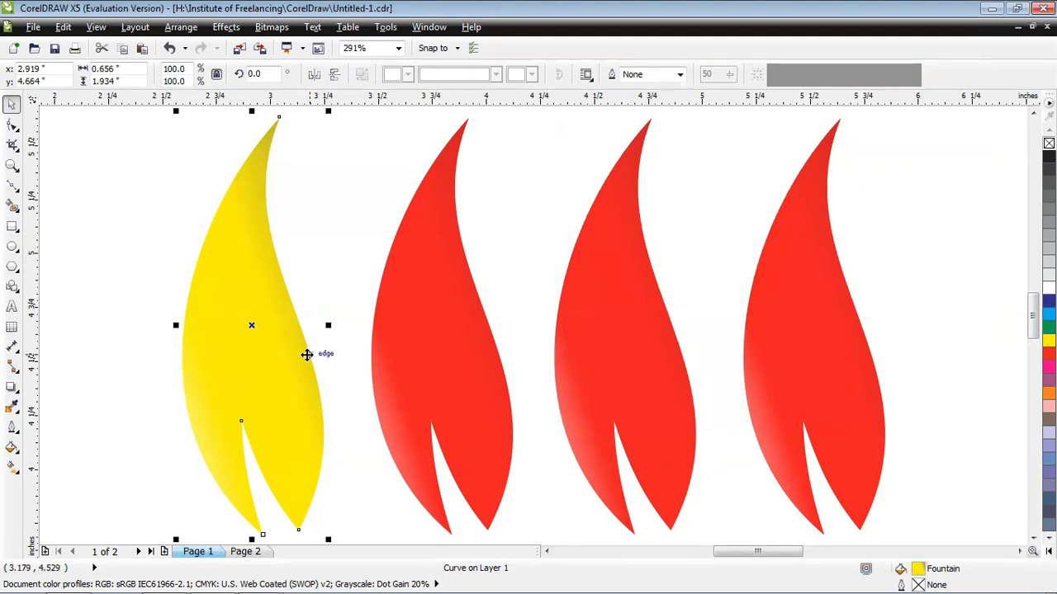
# Edit the second leaf's fountain fill and change all four of its gradient stops to Sky Blue
pyautogui.click(441, 363)
pyautogui.click(12, 447)
pyautogui.click(49, 458)
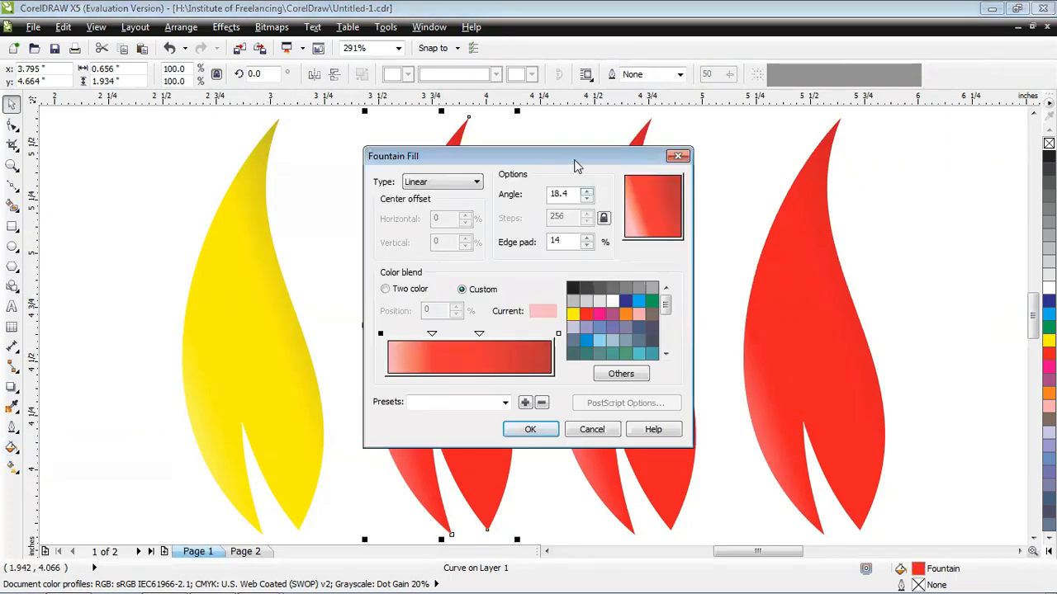
pyautogui.moveTo(462, 126); pyautogui.dragTo(716, 131)
pyautogui.click(839, 319)
pyautogui.click(727, 309)
pyautogui.click(834, 317)
pyautogui.click(681, 309)
pyautogui.click(834, 317)
pyautogui.click(630, 310)
pyautogui.click(835, 317)
# Set the blue gradient's start colour to light blue, CMYK 22, 0, 0, 0
pyautogui.click(869, 348)
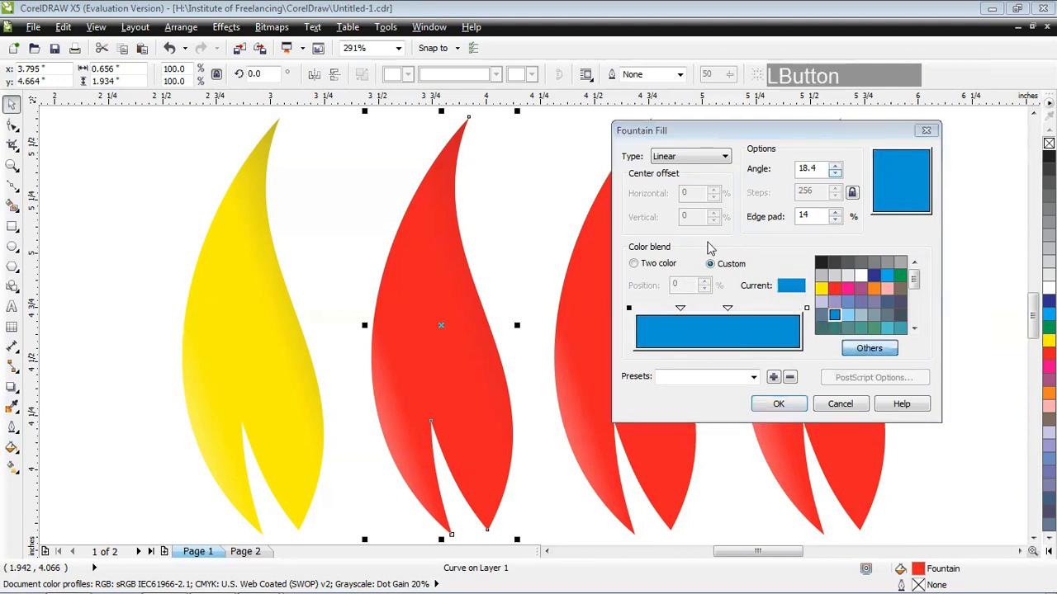
pyautogui.click(755, 116)
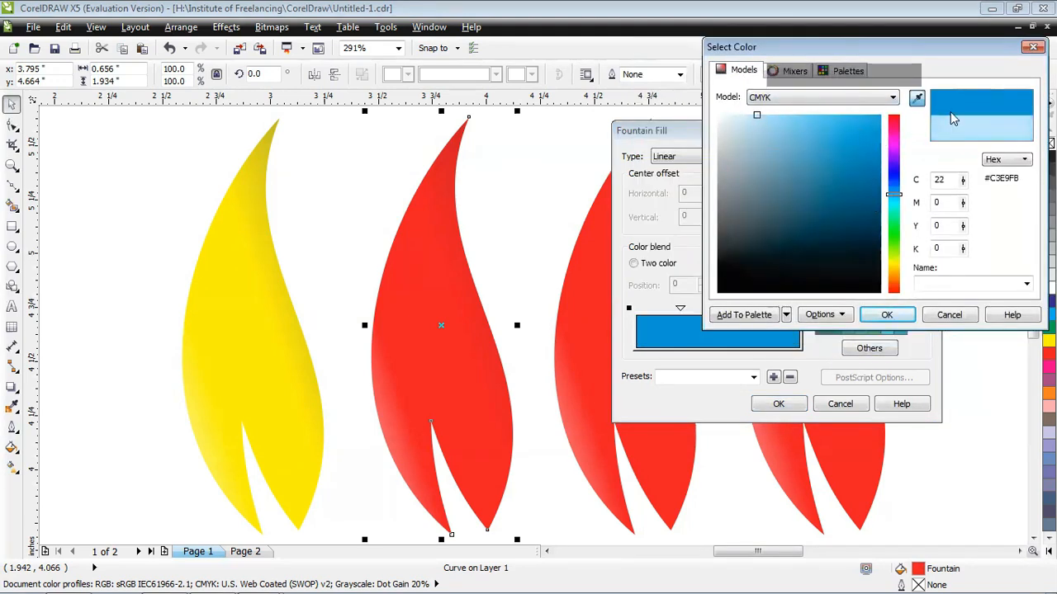
pyautogui.click(885, 316)
# Set the blue gradient's end colour to a darker blue and apply the fill to the second leaf
pyautogui.click(806, 309)
pyautogui.click(834, 317)
pyautogui.click(854, 353)
pyautogui.click(764, 71)
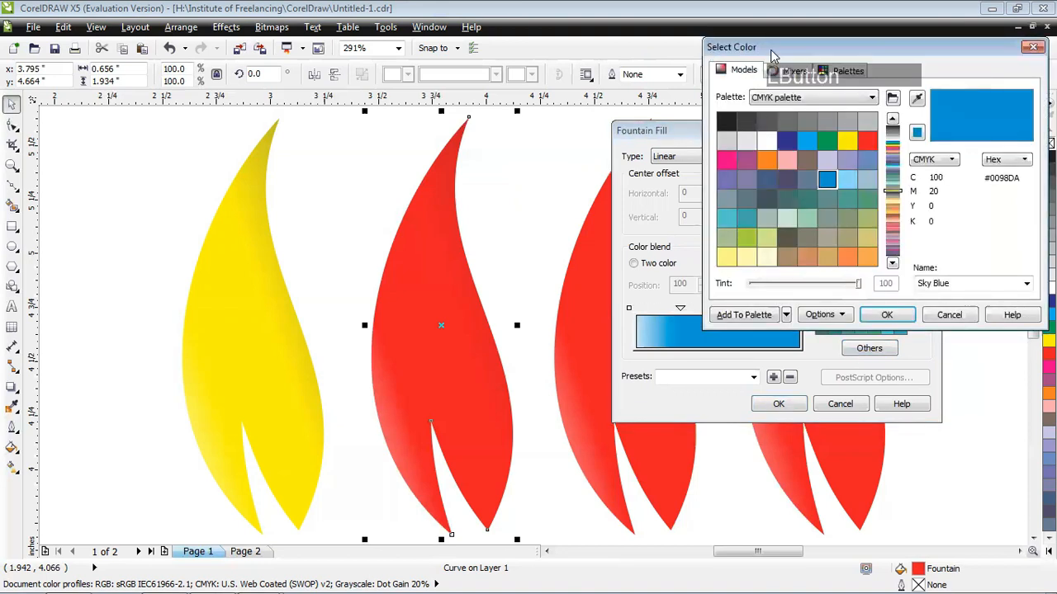
pyautogui.click(886, 224)
pyautogui.click(887, 366)
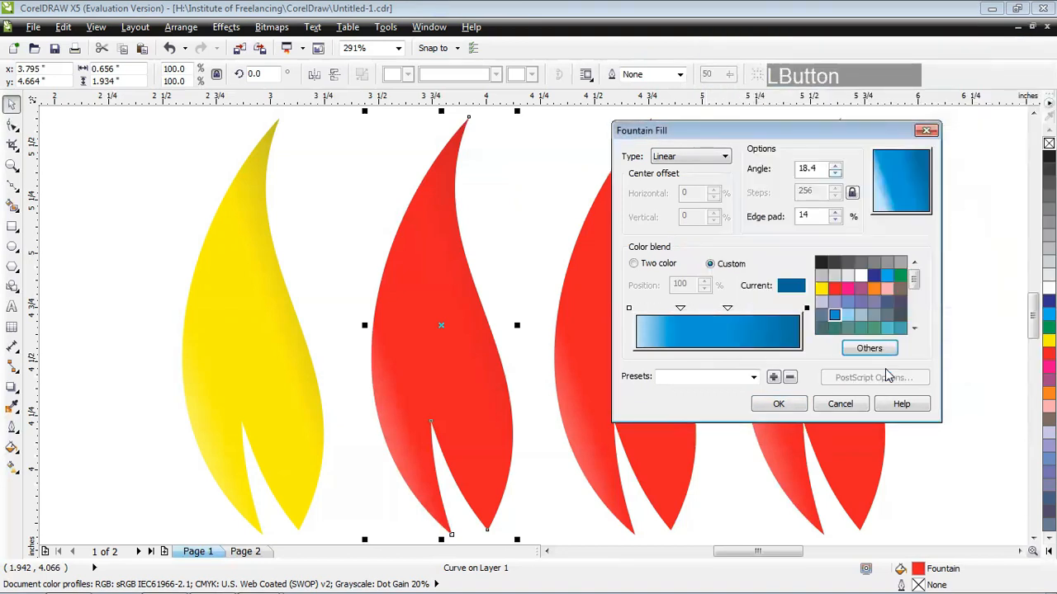
pyautogui.click(779, 404)
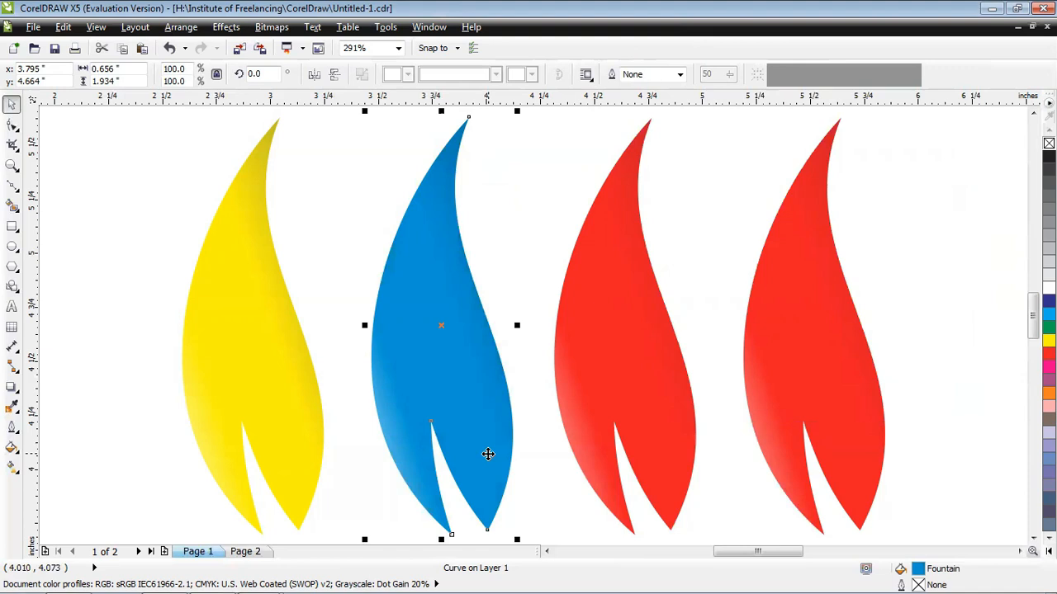
# Edit the third leaf's fountain fill and change all four of its gradient stops to green, CMYK 100, 0, 100, 0
pyautogui.click(628, 390)
pyautogui.click(12, 448)
pyautogui.click(66, 455)
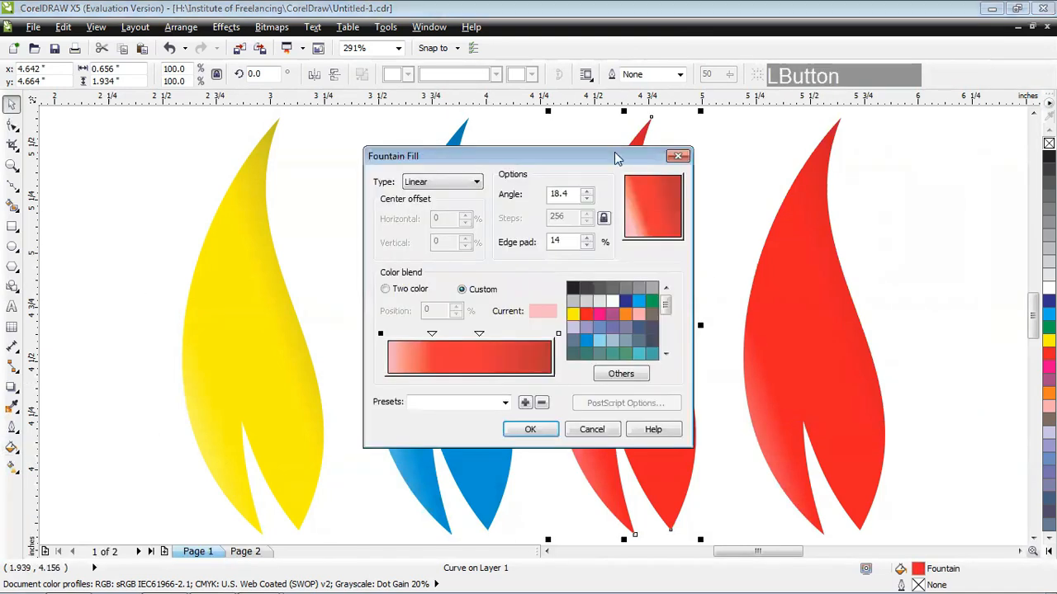
pyautogui.moveTo(616, 153); pyautogui.dragTo(770, 89)
pyautogui.click(803, 236)
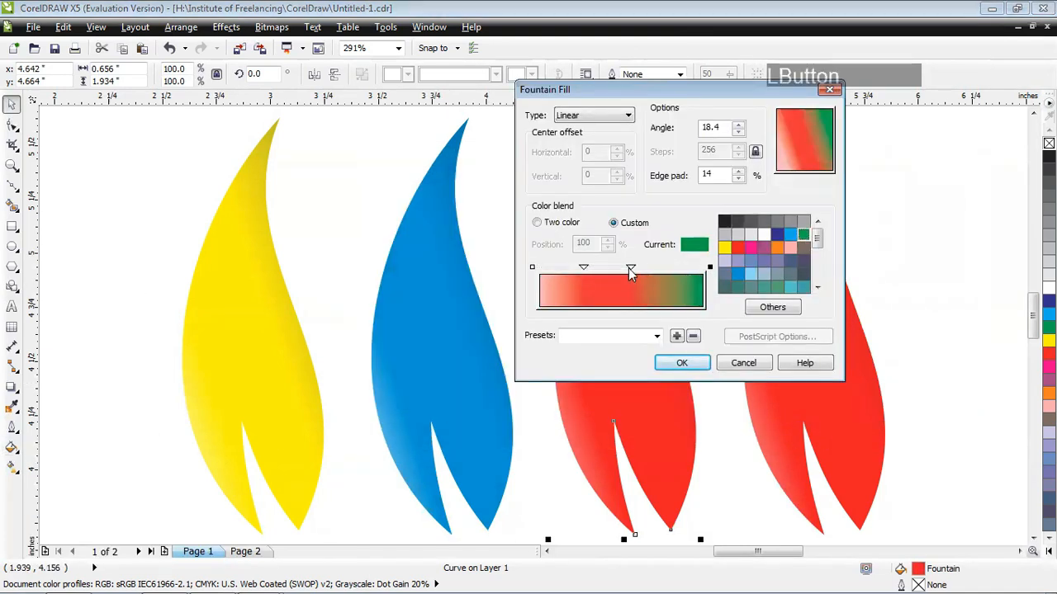
pyautogui.click(631, 268)
pyautogui.click(804, 236)
pyautogui.click(583, 268)
pyautogui.click(803, 237)
pyautogui.click(533, 268)
pyautogui.click(803, 236)
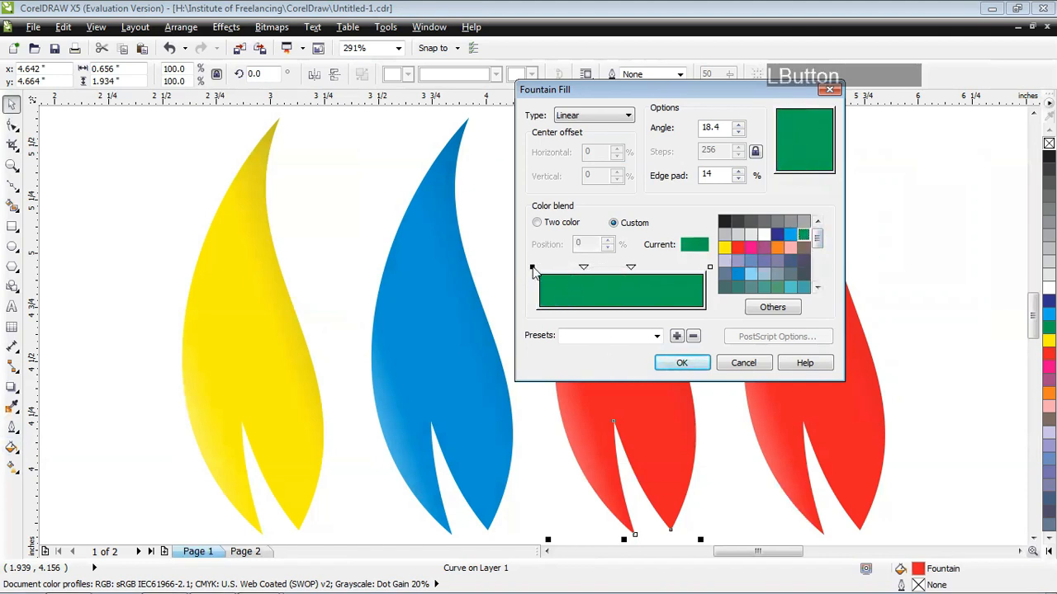
# Set the green gradient's start colour to a pale green
pyautogui.click(773, 307)
pyautogui.click(747, 120)
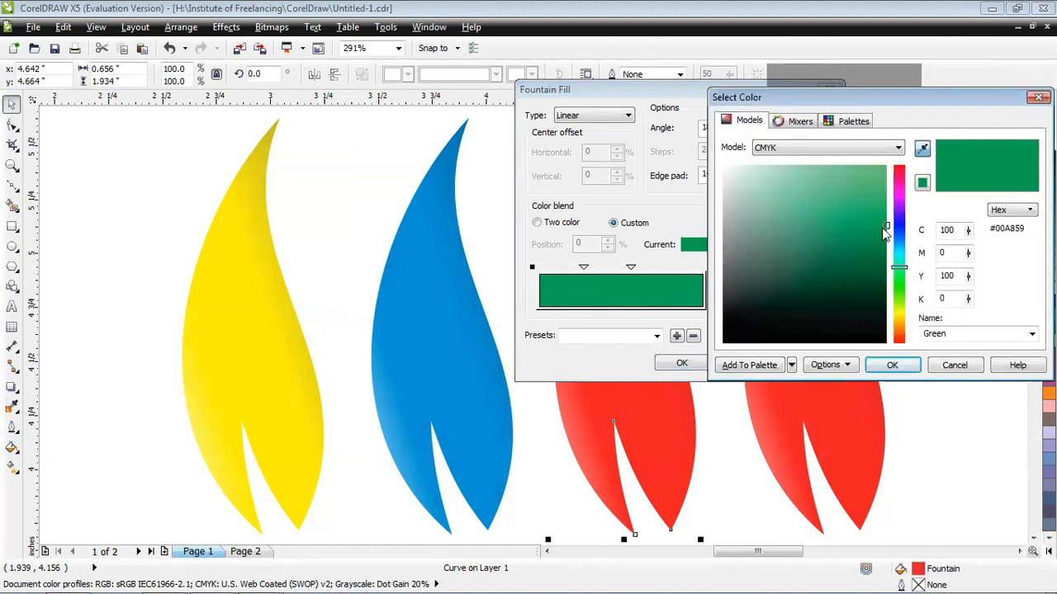
pyautogui.click(912, 364)
# Set the green gradient's end colour to a darker green, apply the fill to the third leaf and deselect it
pyautogui.click(707, 267)
pyautogui.click(773, 307)
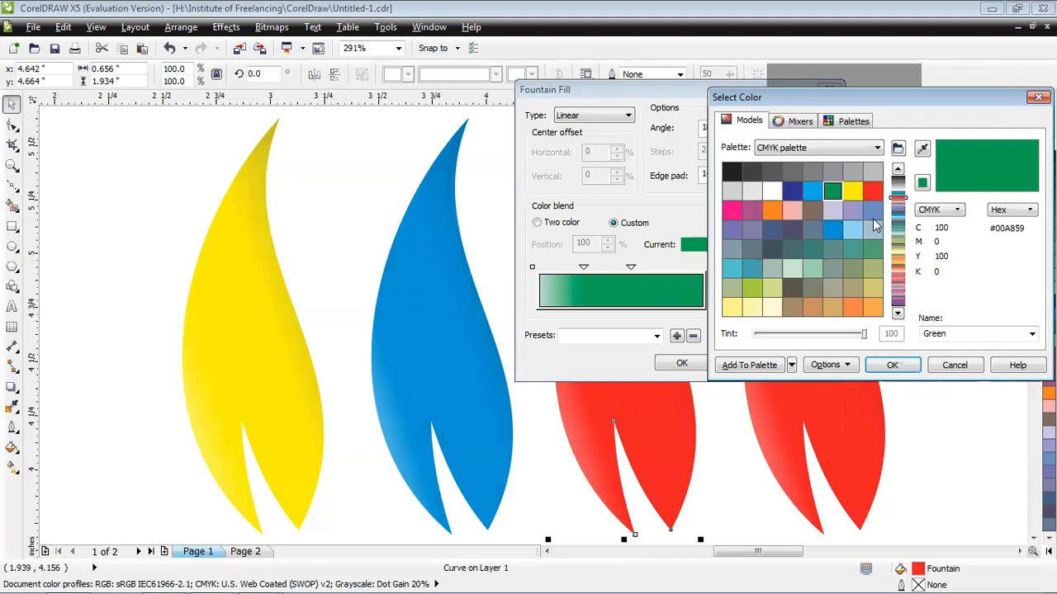
pyautogui.click(748, 120)
pyautogui.click(890, 249)
pyautogui.click(891, 366)
pyautogui.click(678, 364)
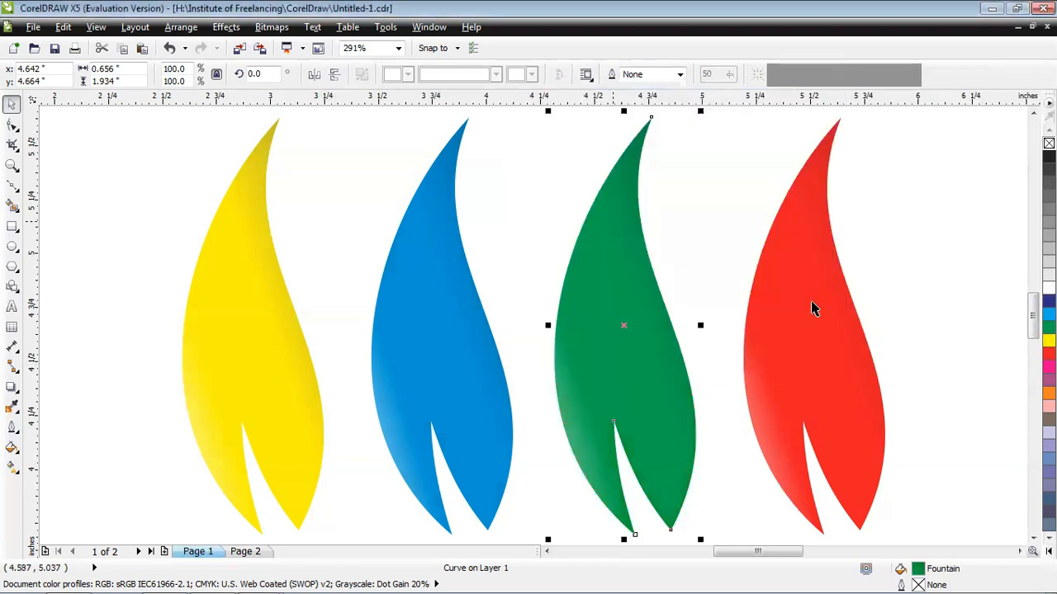
pyautogui.click(914, 341)
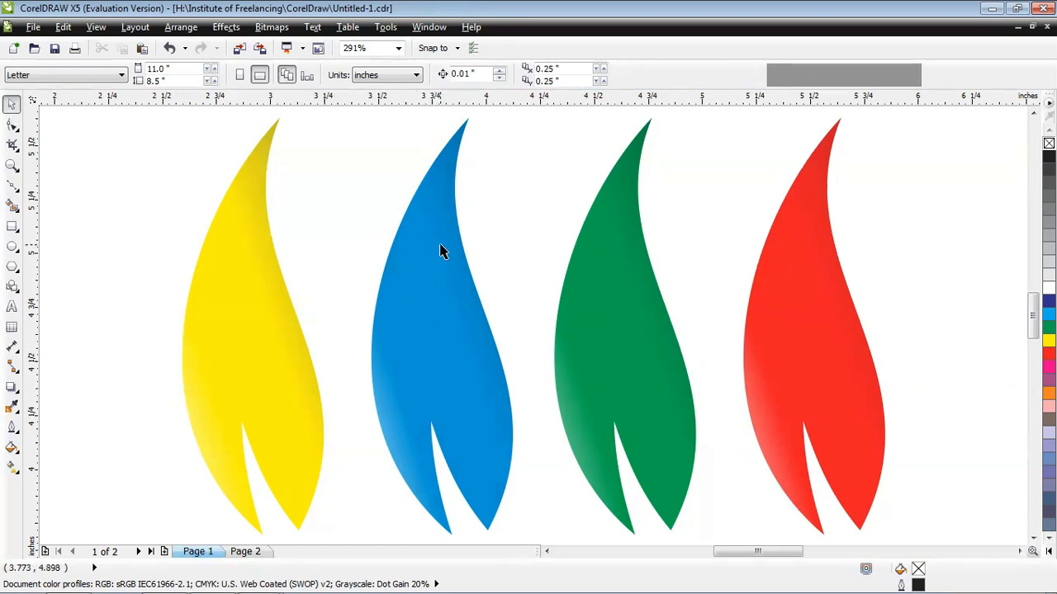
# Draw a very narrow closed triangle about 1.35 inches tall, tapering upward, in the empty area beside the yellow leaf
pyautogui.click(11, 185)
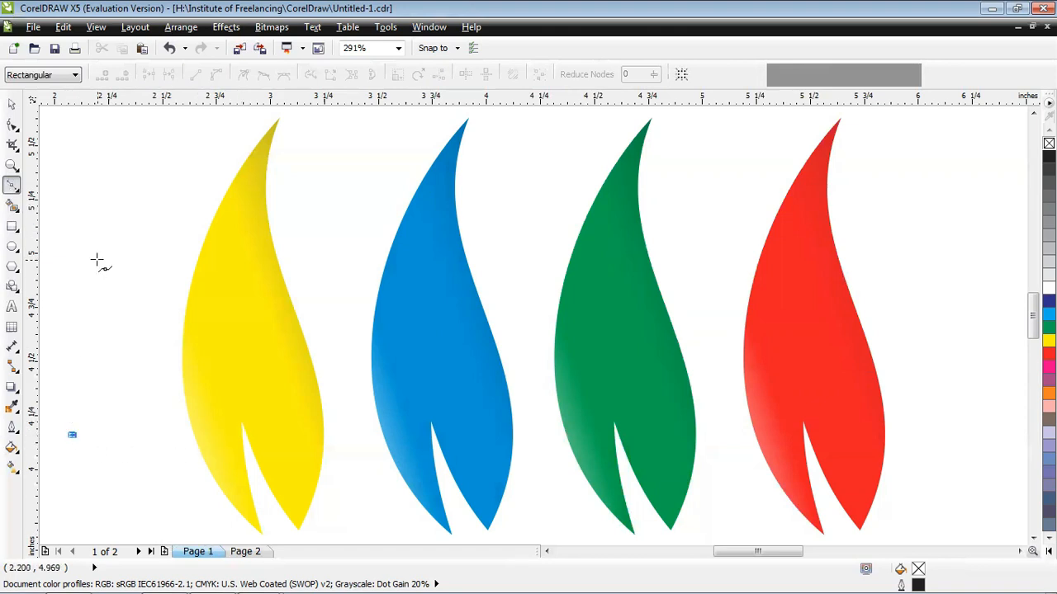
pyautogui.click(94, 144)
pyautogui.click(80, 434)
pyautogui.click(73, 435)
# Convert the long sides of the narrow triangle from straight lines to curves
pyautogui.click(12, 104)
pyautogui.click(11, 125)
pyautogui.click(77, 435)
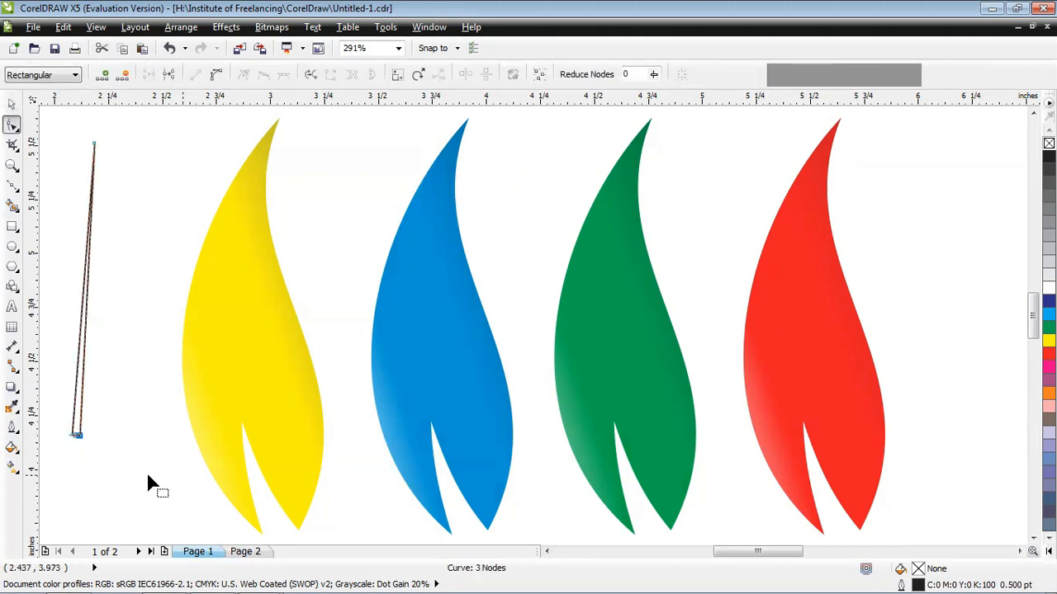
pyautogui.click(216, 75)
pyautogui.moveTo(91, 429); pyautogui.dragTo(132, 437)
pyautogui.click(216, 75)
pyautogui.click(200, 437)
pyautogui.click(215, 143)
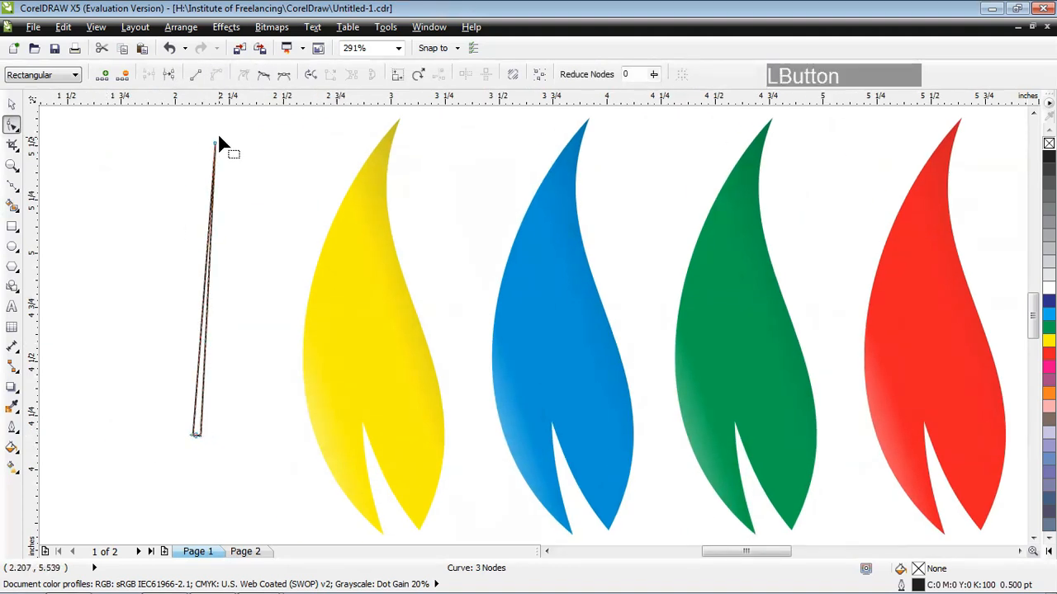
# Bend both long sides of the triangle outward into a gently arched, tapering stem
pyautogui.moveTo(207, 247); pyautogui.dragTo(191, 234)
pyautogui.moveTo(198, 337); pyautogui.dragTo(193, 337)
pyautogui.click(200, 434)
pyautogui.moveTo(211, 239); pyautogui.dragTo(199, 237)
# Fine-tune the curve of the stem's inner side so that the stem stays thin and tapers evenly
pyautogui.press('z')
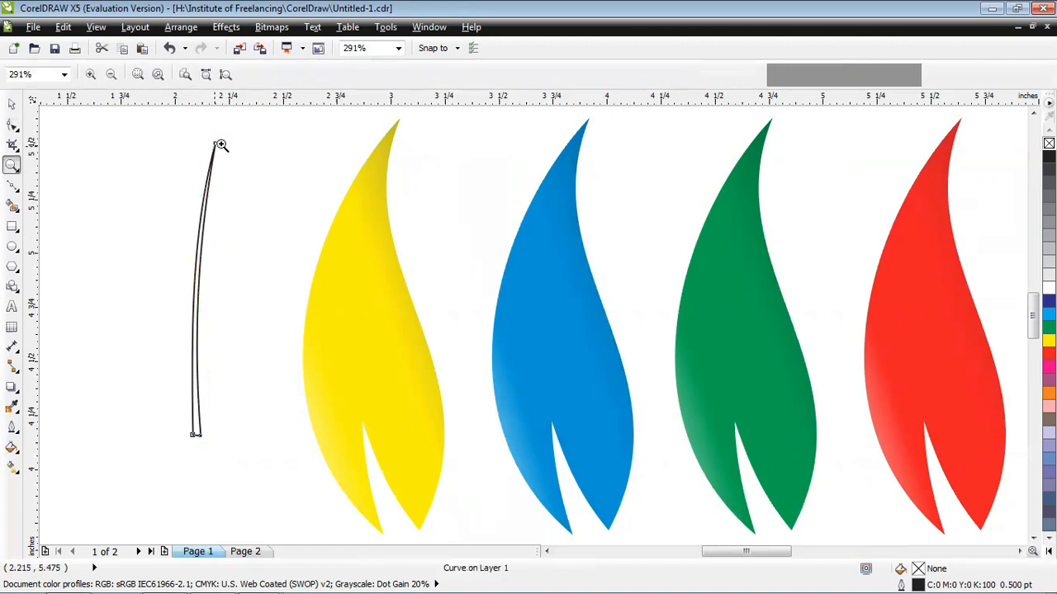
pyautogui.moveTo(222, 140); pyautogui.dragTo(177, 379)
pyautogui.click(9, 128)
pyautogui.scroll(-2, 541, 462)
pyautogui.click(1033, 538)
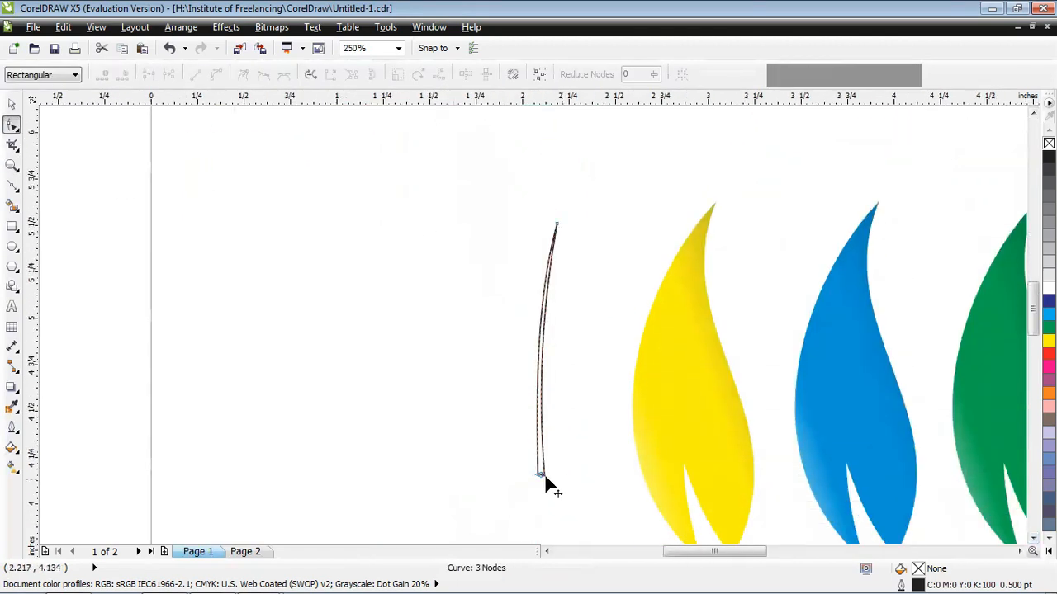
pyautogui.click(544, 476)
pyautogui.moveTo(539, 391); pyautogui.dragTo(543, 390)
pyautogui.click(568, 438)
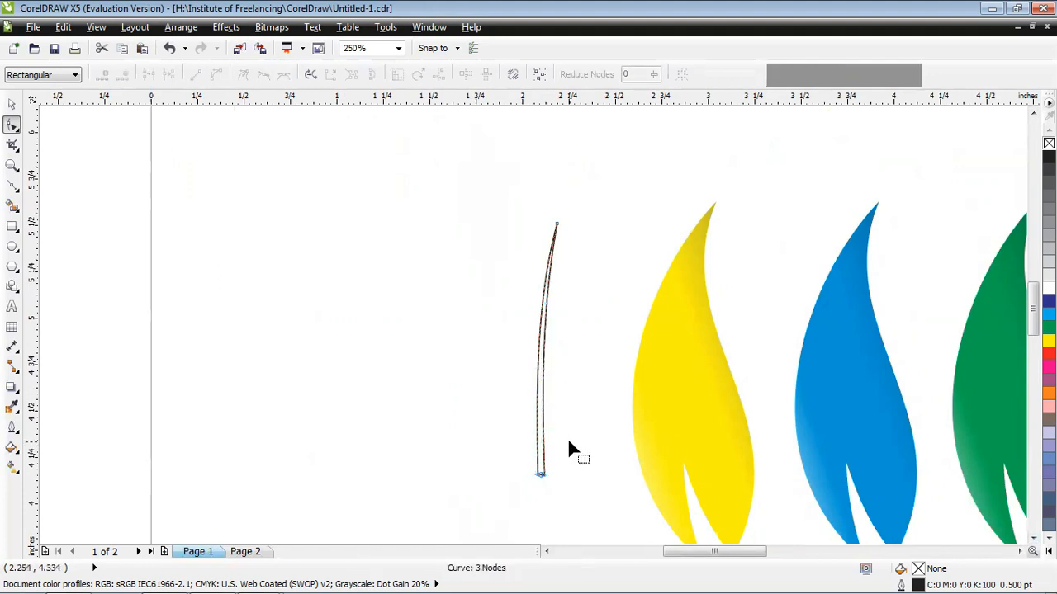
pyautogui.click(12, 103)
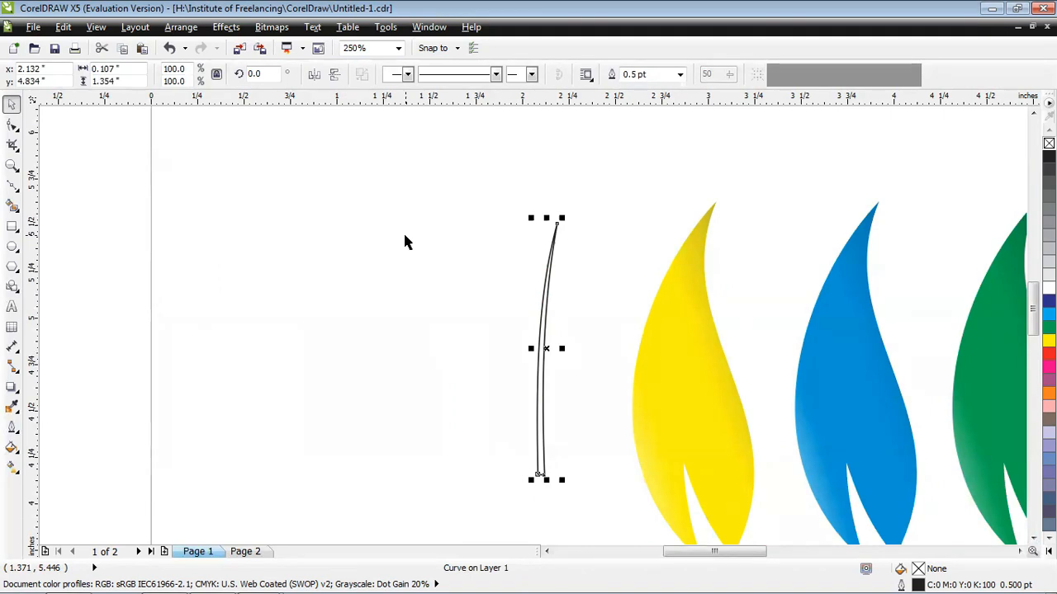
# Draw a second, shorter narrow triangle slanting upward from near the stem's base toward the yellow leaf
pyautogui.click(11, 185)
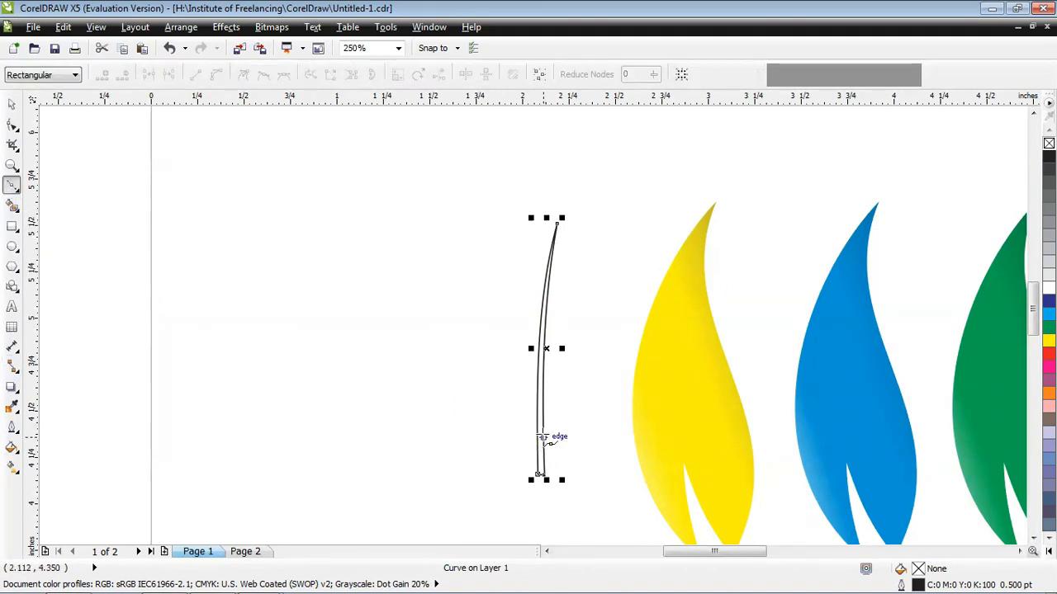
pyautogui.click(548, 430)
pyautogui.click(592, 346)
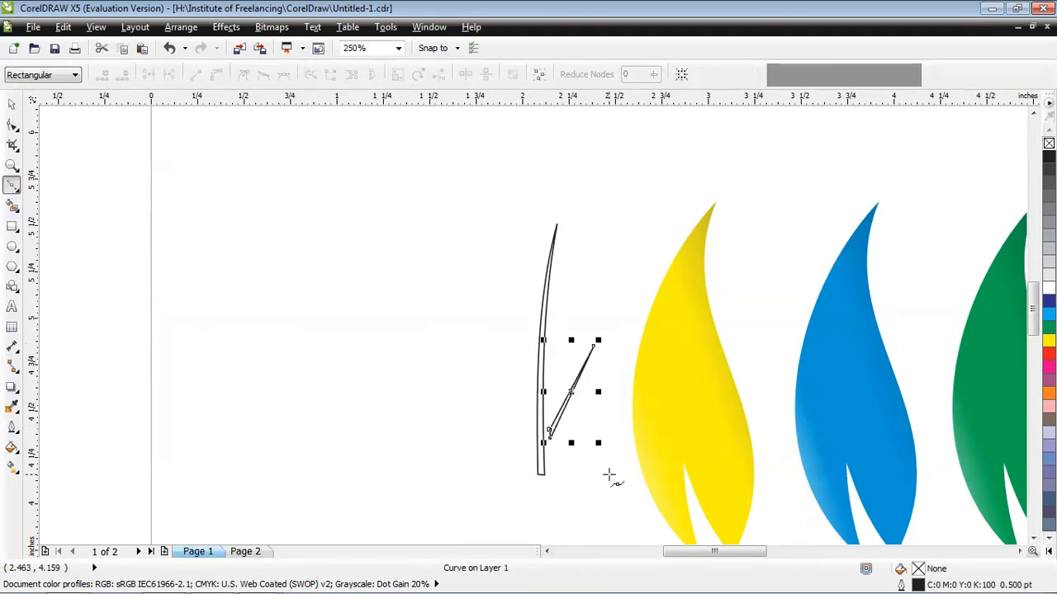
# Convert the short triangle's sides to curves and bend both long sides into a thin arched branch
pyautogui.click(13, 106)
pyautogui.press('F10')
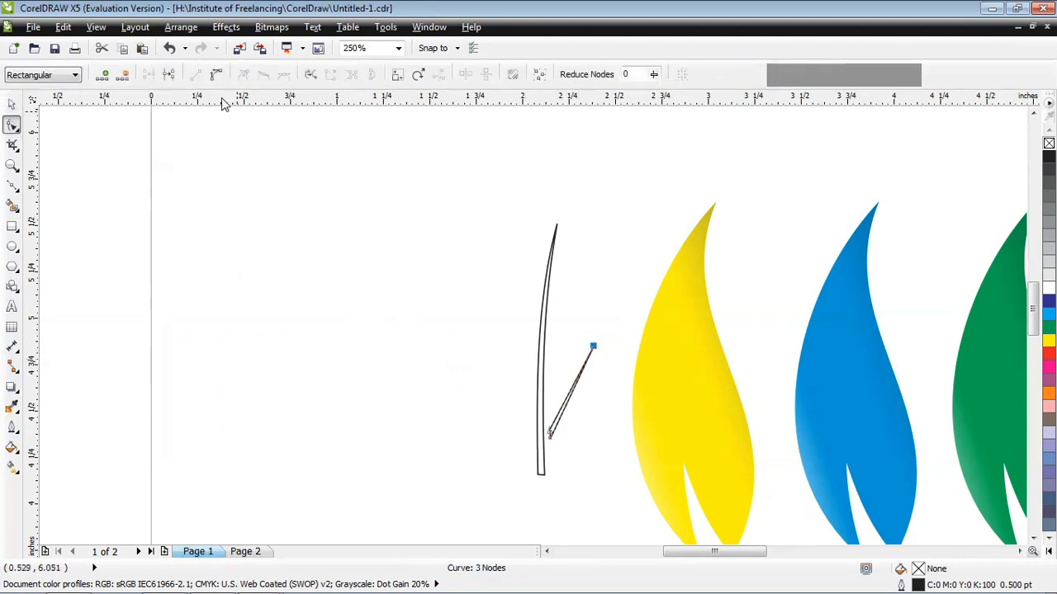
pyautogui.click(598, 383)
pyautogui.hotkey('shift', 'F2')
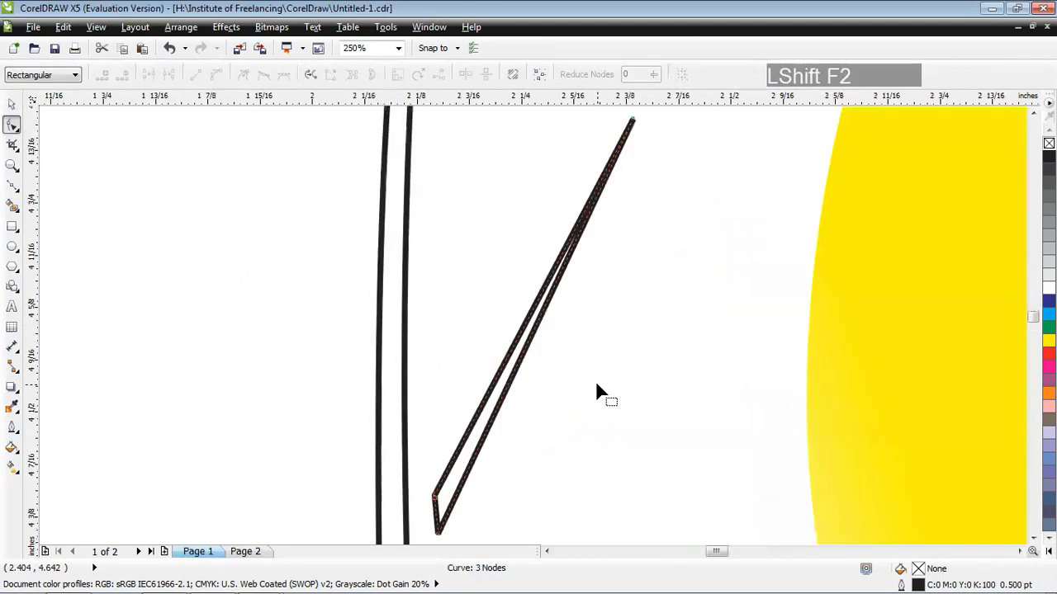
pyautogui.click(632, 120)
pyautogui.moveTo(568, 248); pyautogui.dragTo(479, 346)
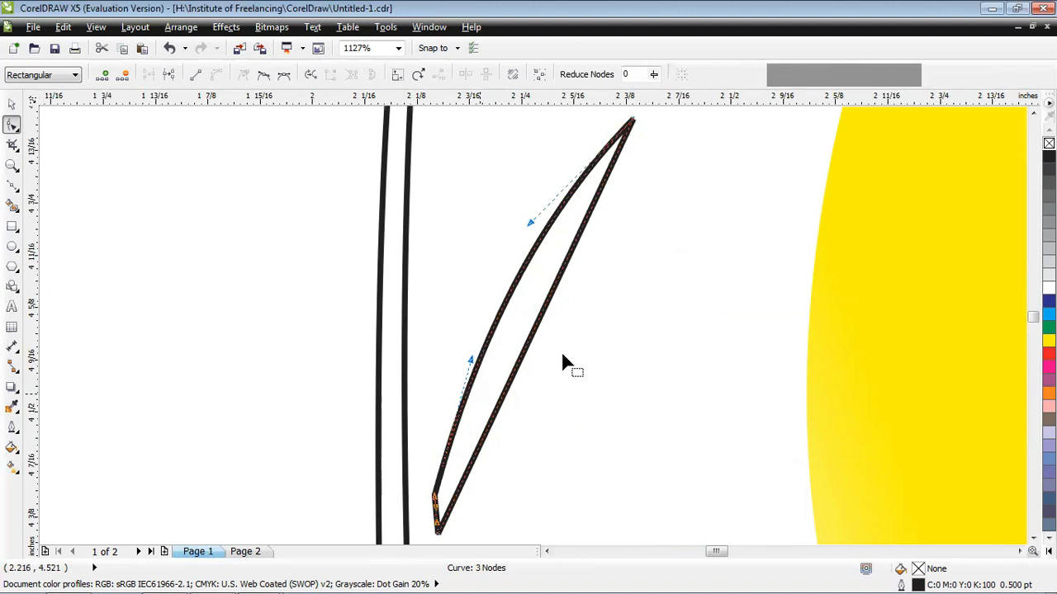
pyautogui.moveTo(502, 405); pyautogui.dragTo(553, 231)
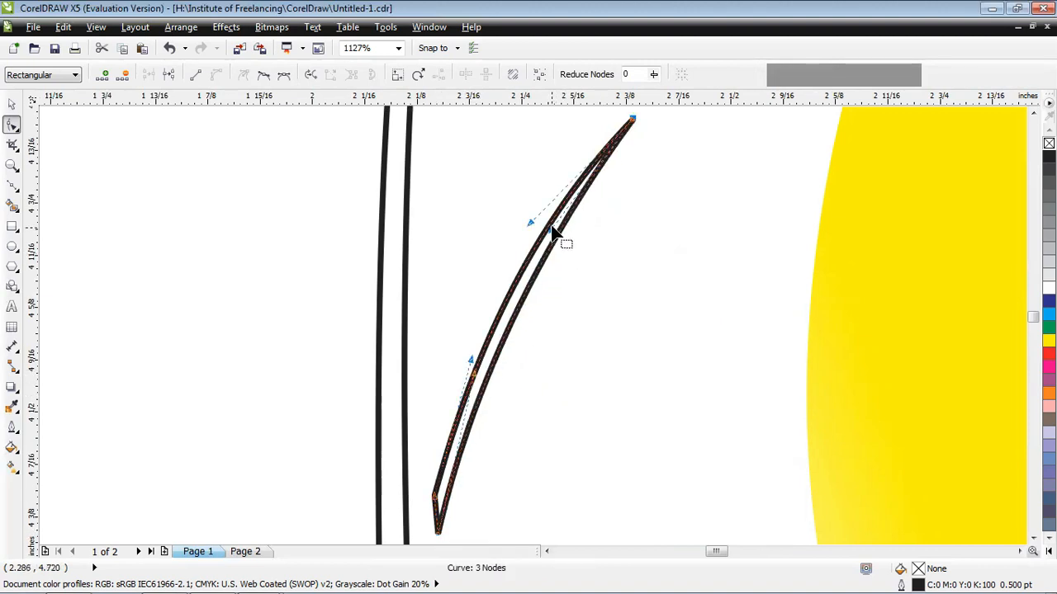
# Refine the curve of the short branch's long sides so that it stays thin and tapers toward its tip
pyautogui.moveTo(488, 394); pyautogui.dragTo(586, 195)
pyautogui.moveTo(479, 378); pyautogui.dragTo(462, 406)
pyautogui.click(13, 105)
pyautogui.click(340, 388)
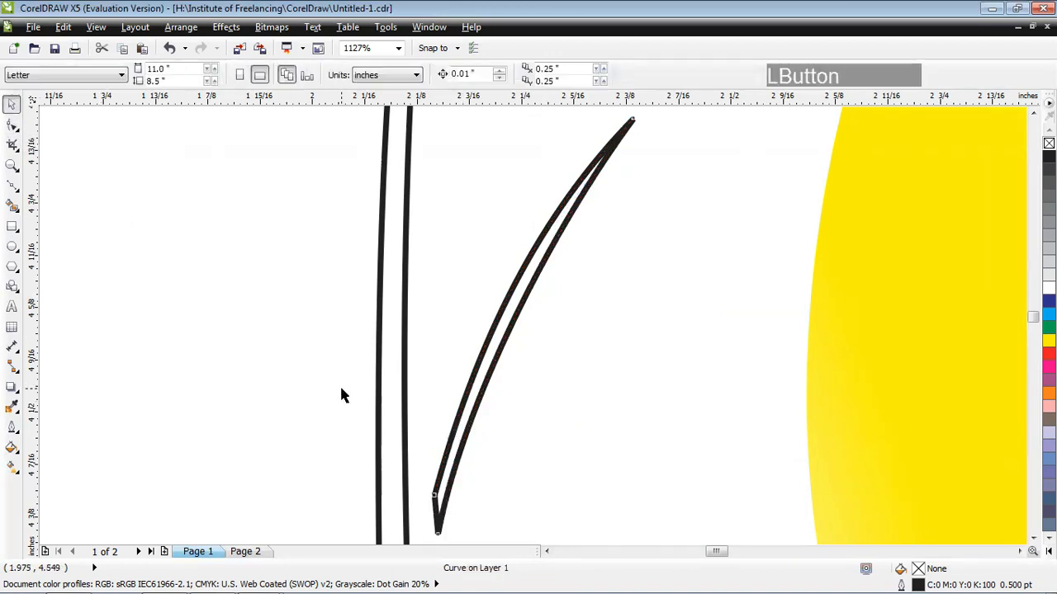
# Copy the branch higher up the stem at 65.5% size and add a horizontally mirrored copy on the stem's opposite side
pyautogui.scroll(-4, 343, 395)
pyautogui.click(411, 361)
pyautogui.moveTo(412, 360); pyautogui.dragTo(385, 291)
pyautogui.rightClick(385, 291)
pyautogui.moveTo(423, 231); pyautogui.dragTo(402, 258)
pyautogui.moveTo(381, 312); pyautogui.dragTo(347, 314)
pyautogui.click(320, 78)
pyautogui.scroll(2, 363, 347)
# Place a horizontally mirrored copy of the lower, full-size branch on the stem's opposite side
pyautogui.click(383, 451)
pyautogui.rightClick(407, 372)
pyautogui.moveTo(427, 370); pyautogui.dragTo(310, 369)
pyautogui.click(314, 75)
pyautogui.click(378, 473)
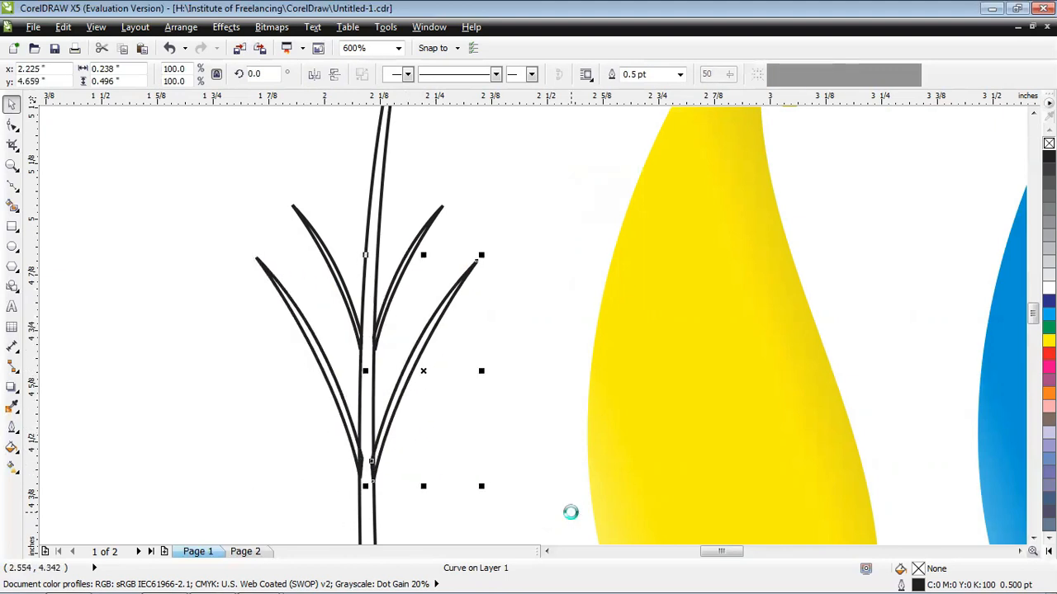
# Move the upper two branches up the stem and stagger them, the right one attached higher than the left
pyautogui.moveTo(328, 264); pyautogui.dragTo(330, 228)
pyautogui.click(413, 253)
pyautogui.moveTo(404, 274); pyautogui.dragTo(410, 184)
pyautogui.click(358, 307)
pyautogui.scroll(2, 367, 320)
pyautogui.moveTo(336, 268); pyautogui.dragTo(341, 278)
pyautogui.hotkey('alt', 'Right')
pyautogui.hotkey('alt', 'Right')
pyautogui.scroll(-5, 284, 338)
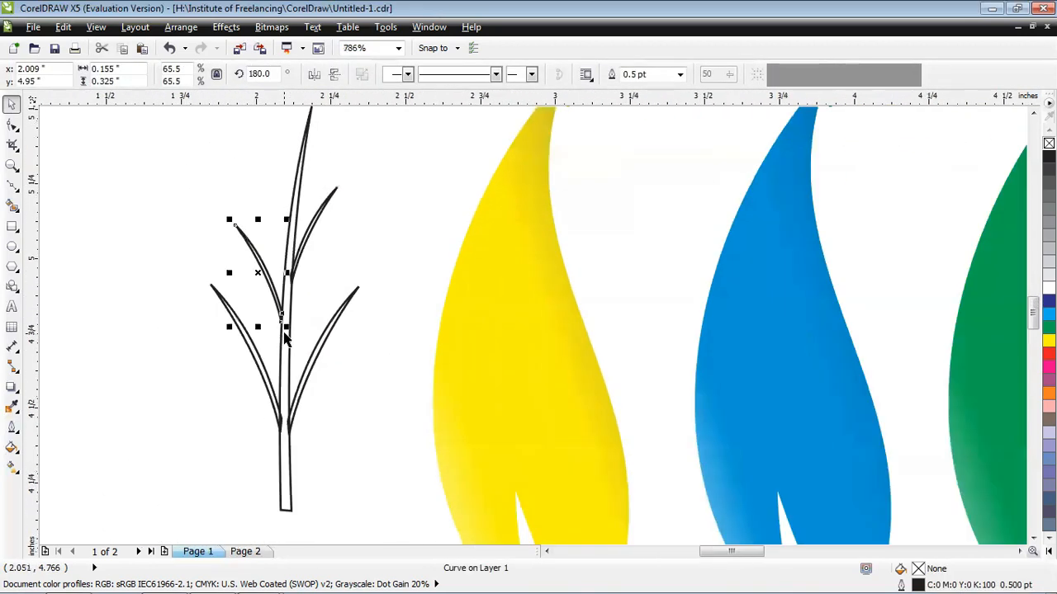
# Scale down the stem with its four branches and move it onto the yellow leaf
pyautogui.moveTo(161, 122); pyautogui.dragTo(346, 493)
pyautogui.moveTo(285, 316)
pyautogui.mouseDown()
pyautogui.moveTo(466, 315)
pyautogui.moveTo(283, 318)
pyautogui.mouseUp()
pyautogui.moveTo(349, 152); pyautogui.dragTo(306, 278)
pyautogui.moveTo(261, 384); pyautogui.dragTo(466, 357)
pyautogui.click(467, 357)
# Rotate the stem and branches 7.6 degrees and position them over the split at the yellow leaf's base
pyautogui.moveTo(507, 458); pyautogui.dragTo(522, 448)
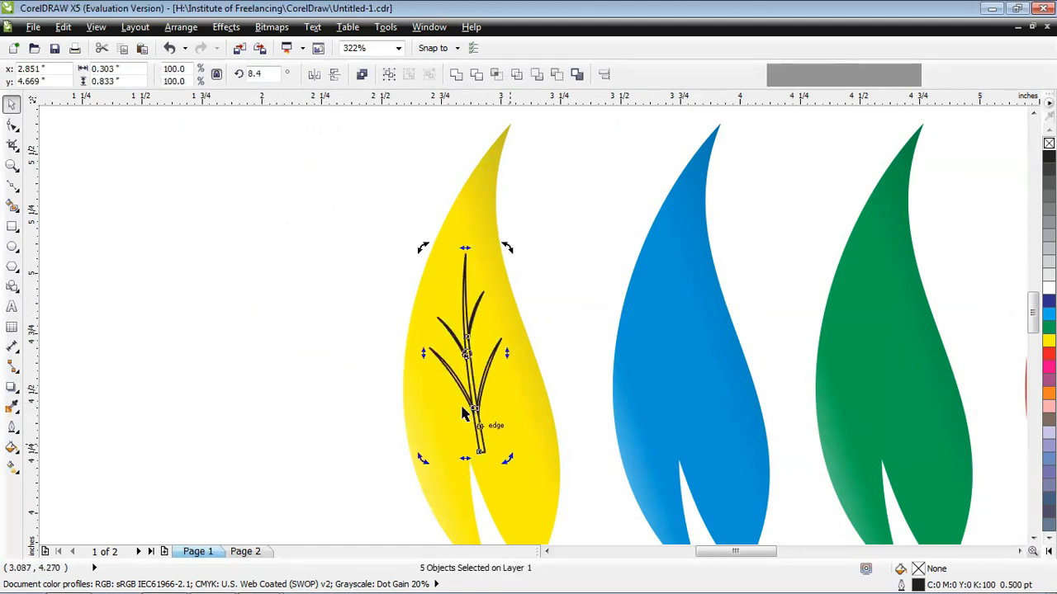
pyautogui.hotkey('ctrl', 'z')
pyautogui.click(466, 357)
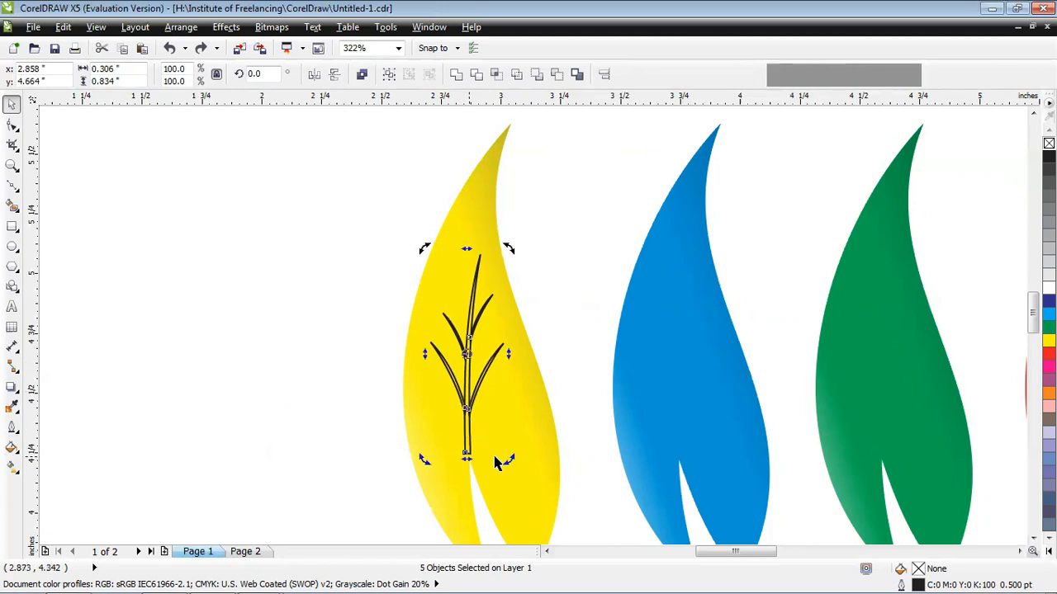
pyautogui.moveTo(508, 459); pyautogui.dragTo(522, 451)
pyautogui.moveTo(467, 288); pyautogui.dragTo(456, 295)
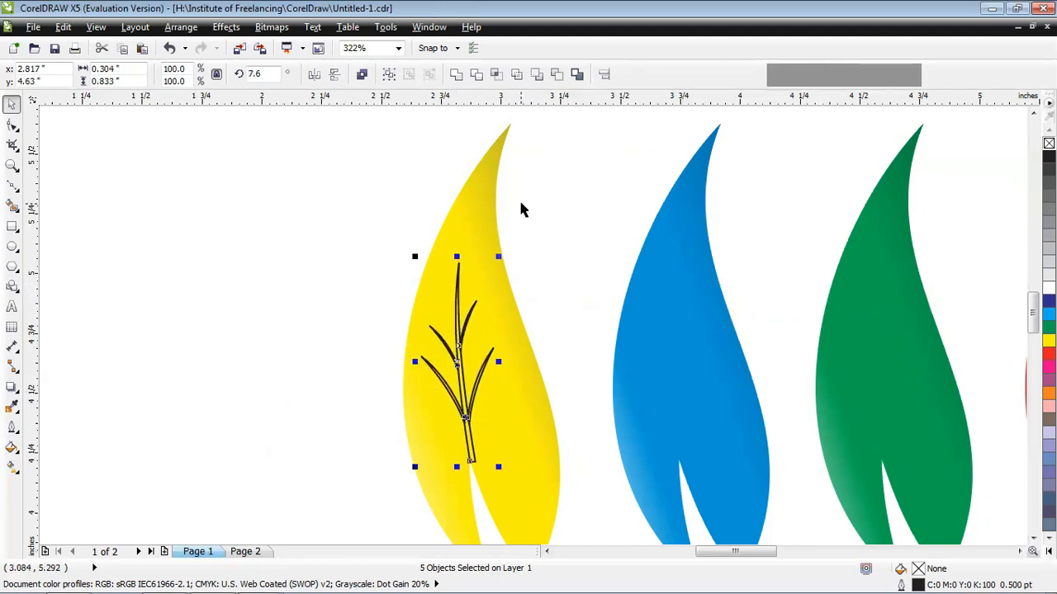
pyautogui.click(286, 298)
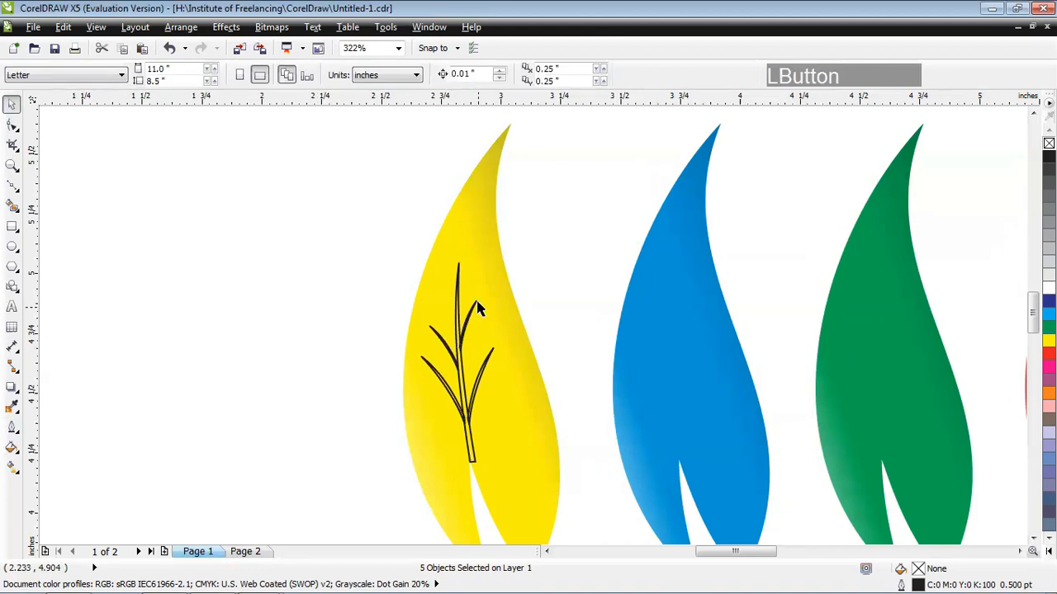
# Enlarge the main stem until it reaches close to the yellow leaf's tip and bend its sides to follow the leaf
pyautogui.click(459, 290)
pyautogui.moveTo(482, 256); pyautogui.dragTo(490, 163)
pyautogui.click(13, 121)
pyautogui.moveTo(486, 250); pyautogui.dragTo(467, 269)
pyautogui.moveTo(468, 378); pyautogui.dragTo(453, 359)
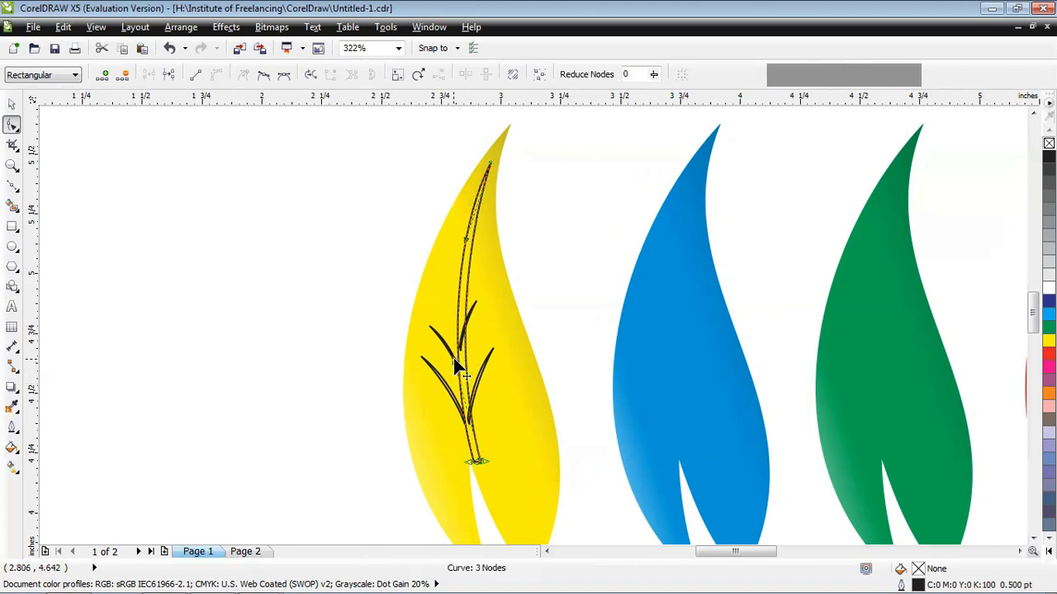
pyautogui.click(12, 104)
pyautogui.click(184, 352)
# Shift the two right-side branches so that they touch the edge of the enlarged stem
pyautogui.moveTo(467, 320); pyautogui.dragTo(474, 315)
pyautogui.moveTo(473, 397); pyautogui.dragTo(479, 394)
pyautogui.click(575, 423)
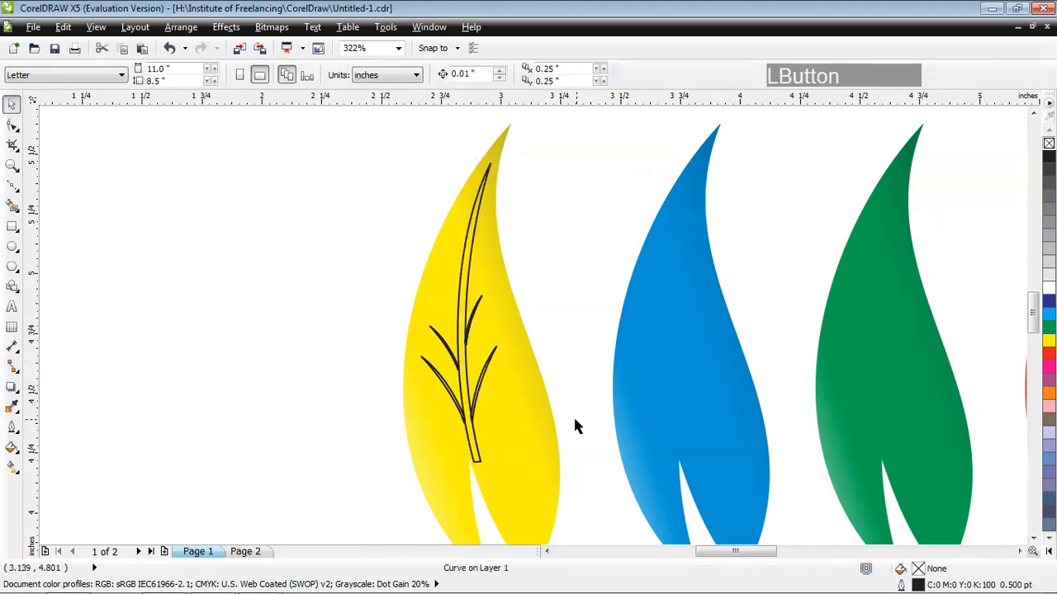
pyautogui.click(473, 462)
pyautogui.press('capslock')
pyautogui.moveTo(401, 297); pyautogui.dragTo(559, 425)
pyautogui.click(471, 251)
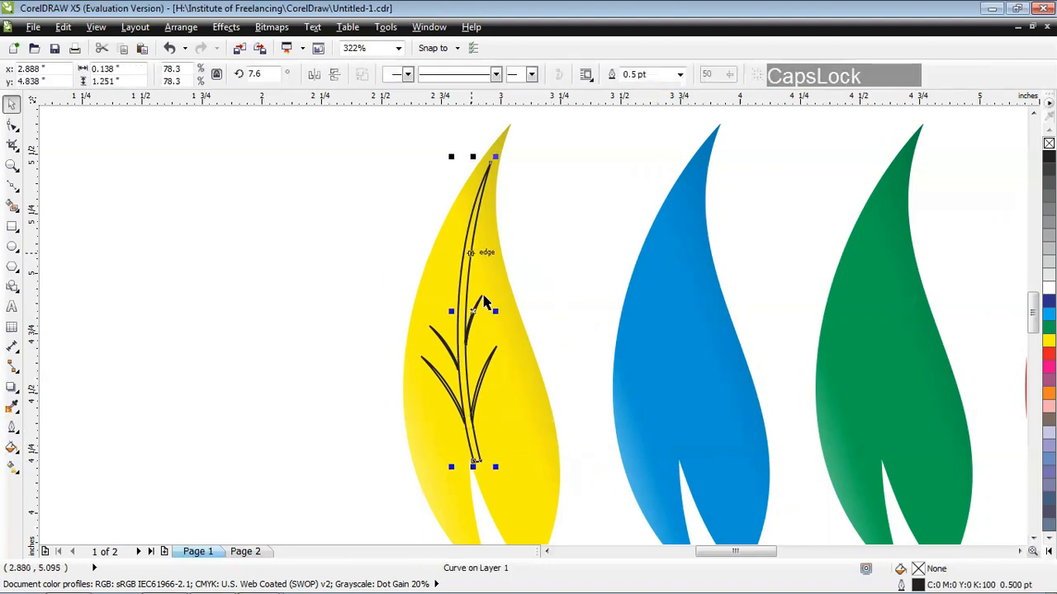
# Shift the main stem slightly left within the yellow leaf and realign the upper branches with its edges
pyautogui.moveTo(307, 130); pyautogui.dragTo(546, 477)
pyautogui.click(476, 467)
pyautogui.click(11, 124)
pyautogui.click(487, 165)
pyautogui.click(11, 104)
pyautogui.click(322, 248)
pyautogui.moveTo(470, 322); pyautogui.dragTo(437, 336)
pyautogui.click(458, 382)
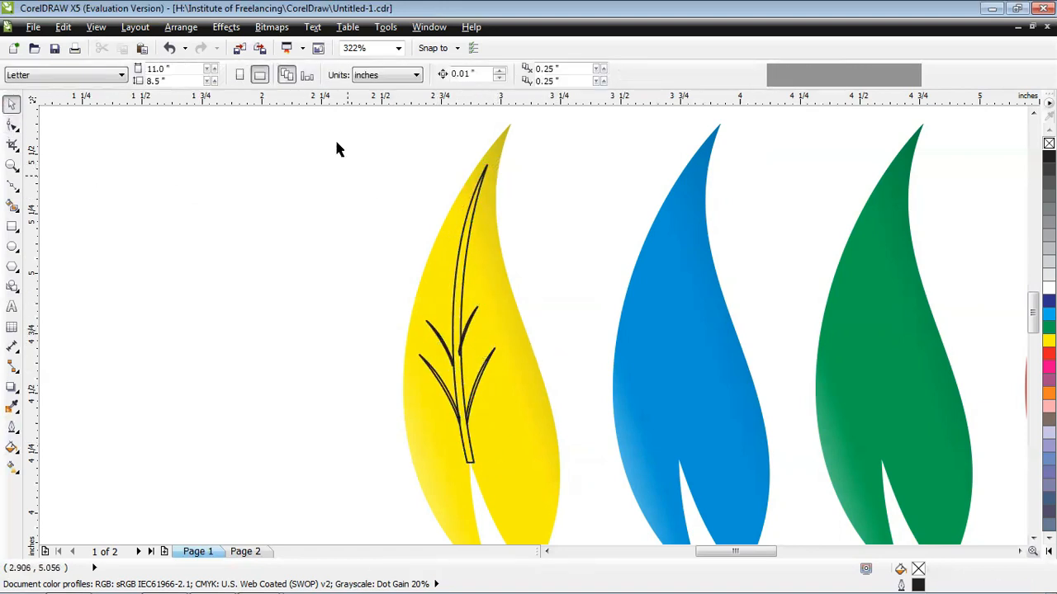
# Weld the stem and branches into one vein shape, fill it with 10% black and remove its outline
pyautogui.moveTo(336, 149); pyautogui.dragTo(581, 487)
pyautogui.click(454, 74)
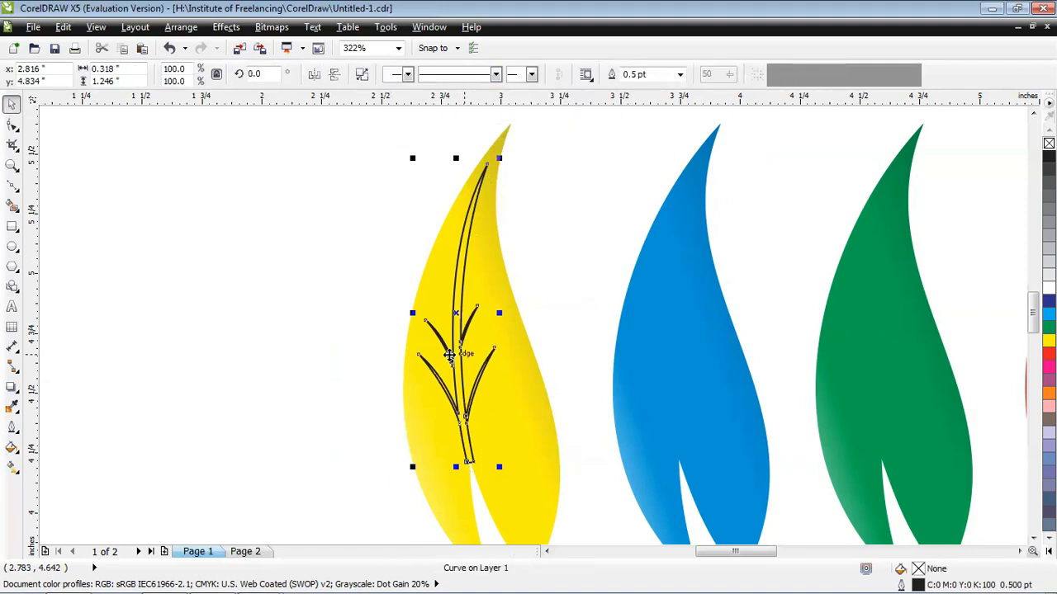
pyautogui.click(1048, 275)
pyautogui.rightClick(1048, 143)
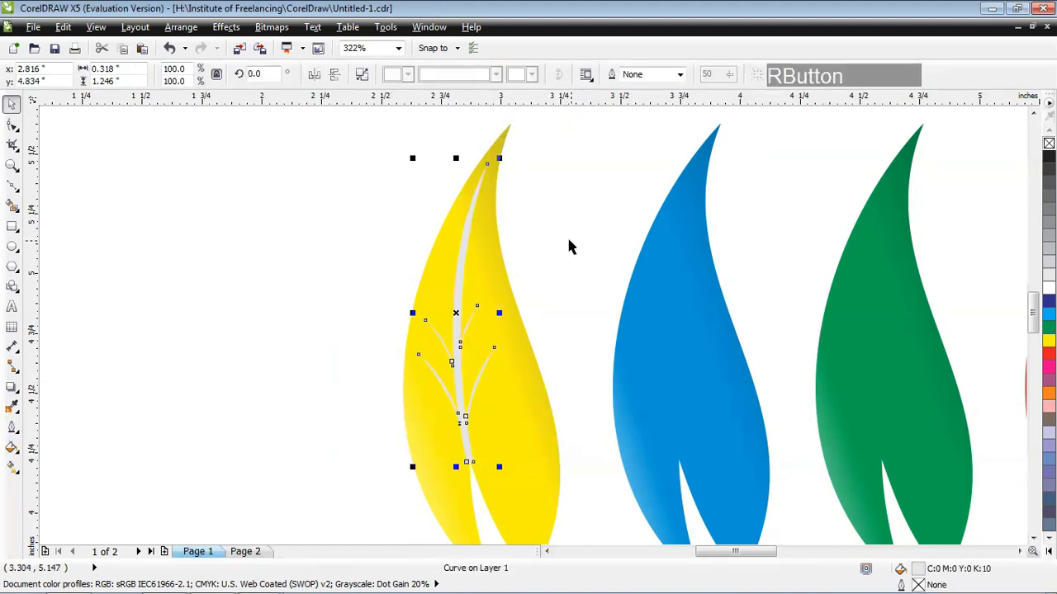
pyautogui.click(566, 234)
# Copy the vein shape onto the blue, green and red leaves and align each copy with its leaf
pyautogui.click(459, 357)
pyautogui.moveTo(458, 356); pyautogui.dragTo(667, 333)
pyautogui.moveTo(724, 551); pyautogui.dragTo(760, 554)
pyautogui.hotkey('ctrl', 'd')
pyautogui.hotkey('ctrl', 'd')
pyautogui.moveTo(649, 313); pyautogui.dragTo(624, 333)
pyautogui.moveTo(446, 326); pyautogui.dragTo(438, 317)
pyautogui.click(564, 378)
pyautogui.moveTo(765, 555); pyautogui.dragTo(749, 559)
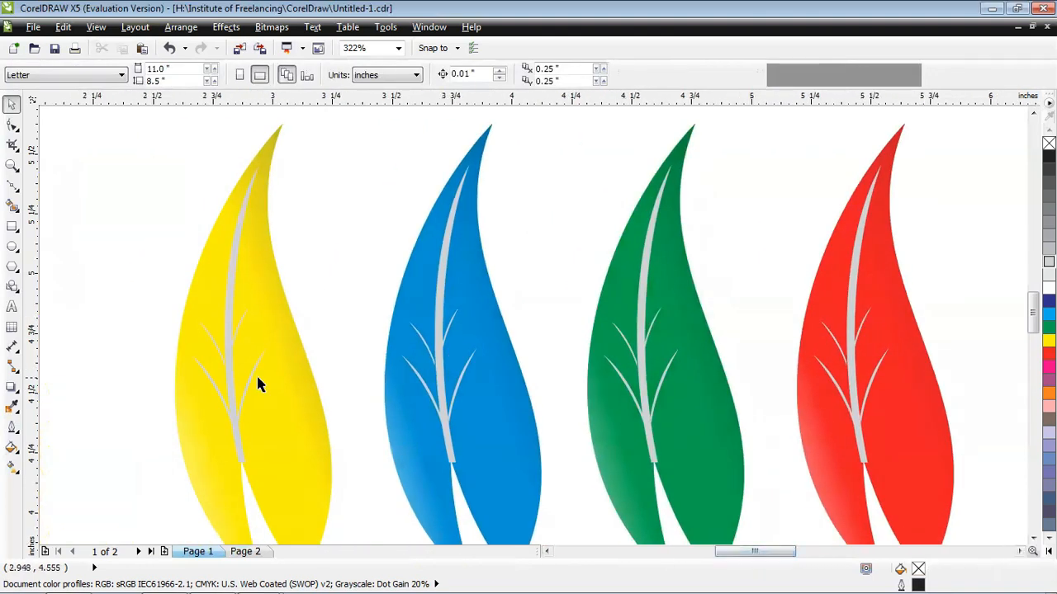
# Delete the vein copies from the blue, green and red leaves
pyautogui.click(831, 419)
pyautogui.keyDown('shift'); pyautogui.click(642, 397); pyautogui.keyUp('shift')
pyautogui.keyDown('shift'); pyautogui.click(441, 389); pyautogui.keyUp('shift')
pyautogui.press('Delete')
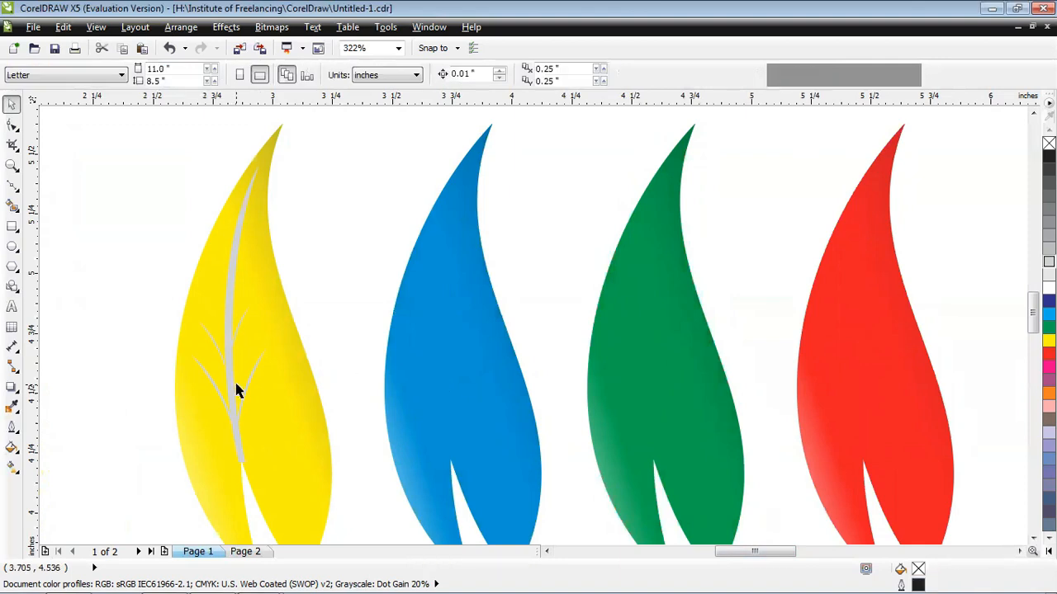
# Apply a linear transparency to the yellow leaf's vein shape, fading it toward the lower end of the stem
pyautogui.click(253, 350)
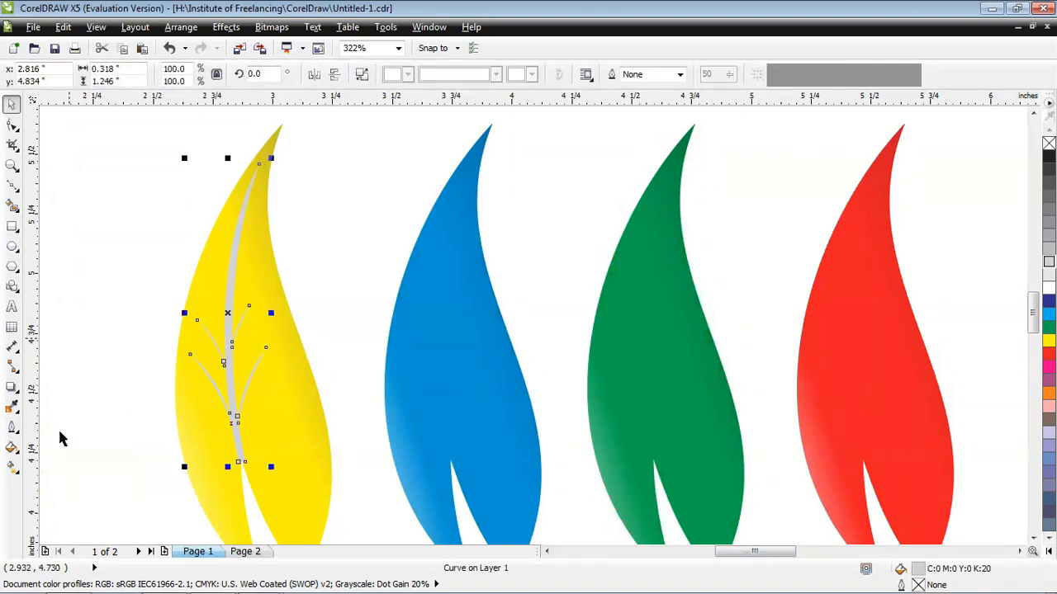
pyautogui.click(12, 388)
pyautogui.click(37, 495)
pyautogui.moveTo(235, 452); pyautogui.dragTo(235, 225)
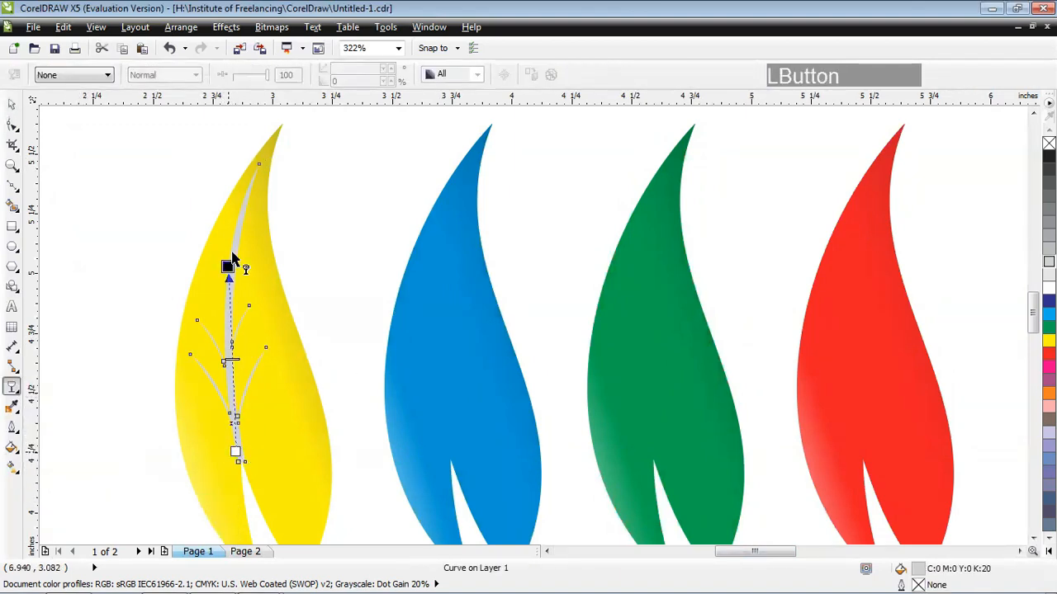
pyautogui.hotkey('ctrl', 'z')
pyautogui.moveTo(227, 373); pyautogui.dragTo(246, 522)
pyautogui.click(13, 110)
pyautogui.click(235, 415)
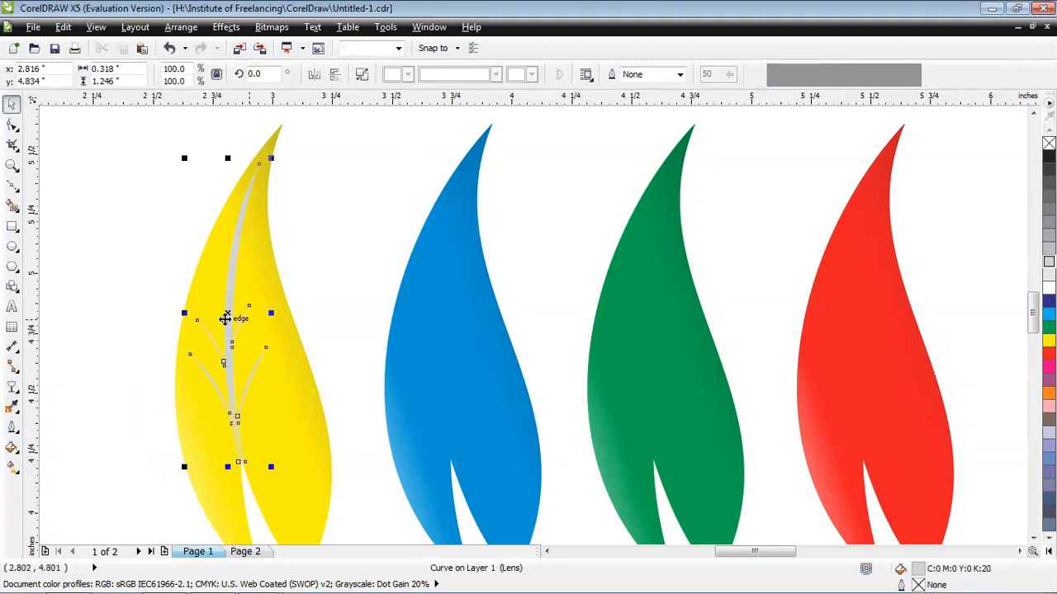
# Duplicate the transparent vein shape onto the blue, green and red leaves and align each copy
pyautogui.scroll(2, 224, 318)
pyautogui.scroll(-2, 236, 314)
pyautogui.moveTo(236, 305); pyautogui.dragTo(430, 334)
pyautogui.hotkey('ctrl', 'r')
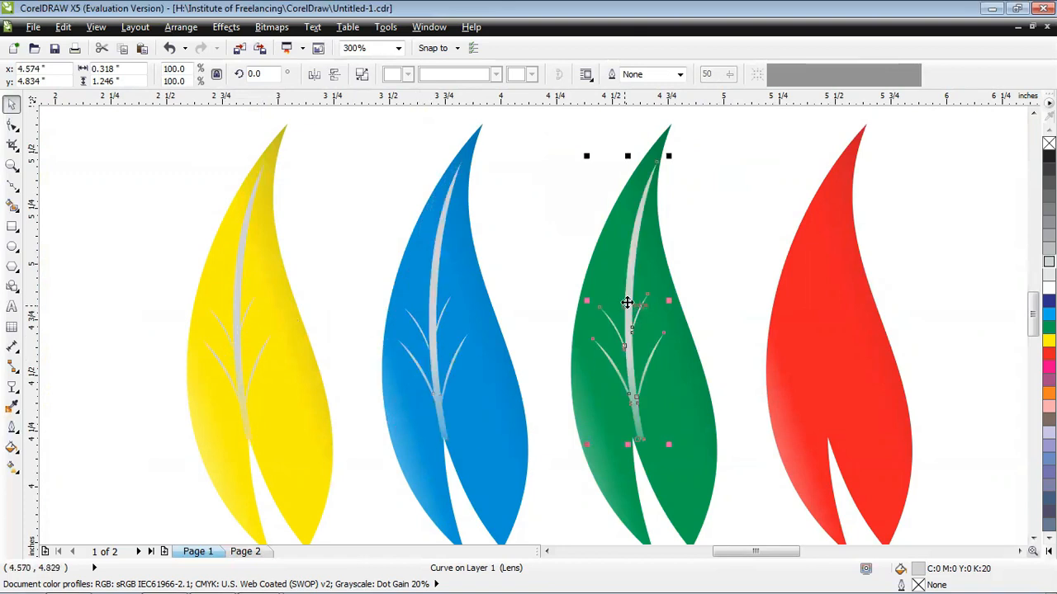
pyautogui.moveTo(627, 303); pyautogui.dragTo(619, 302)
pyautogui.hotkey('ctrl', 'd')
pyautogui.moveTo(805, 304); pyautogui.dragTo(815, 304)
pyautogui.click(926, 261)
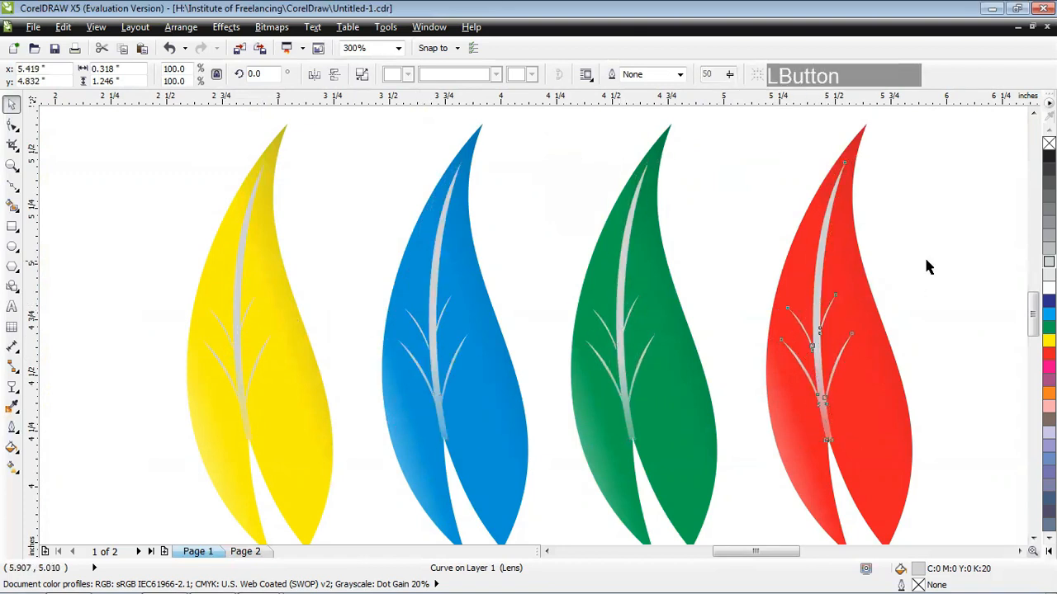
# Recolor the vein shapes on the red, green and blue leaves to a darker grey
pyautogui.click(842, 367)
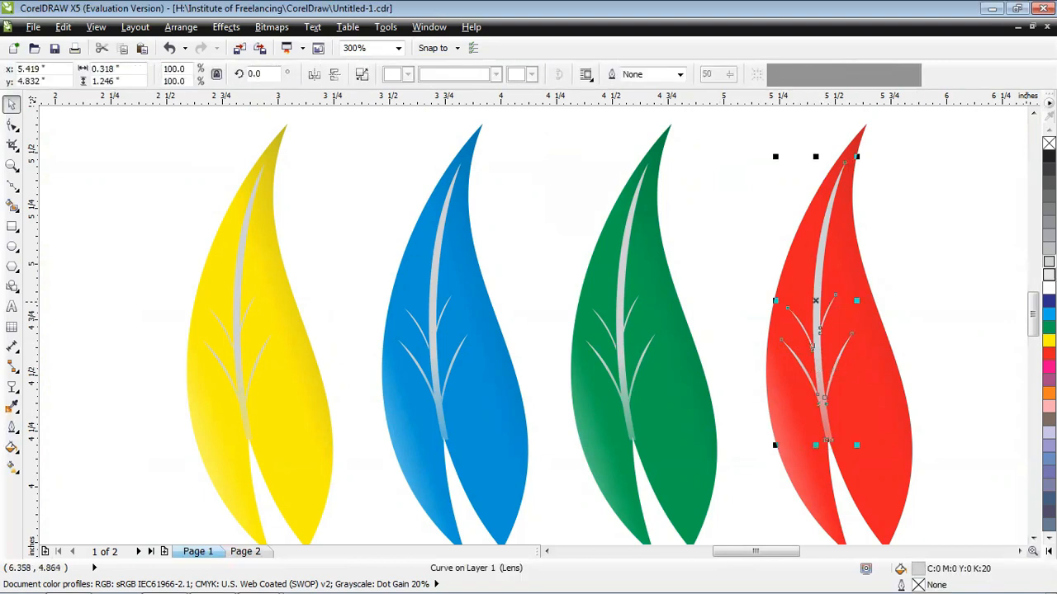
pyautogui.click(619, 346)
pyautogui.click(432, 324)
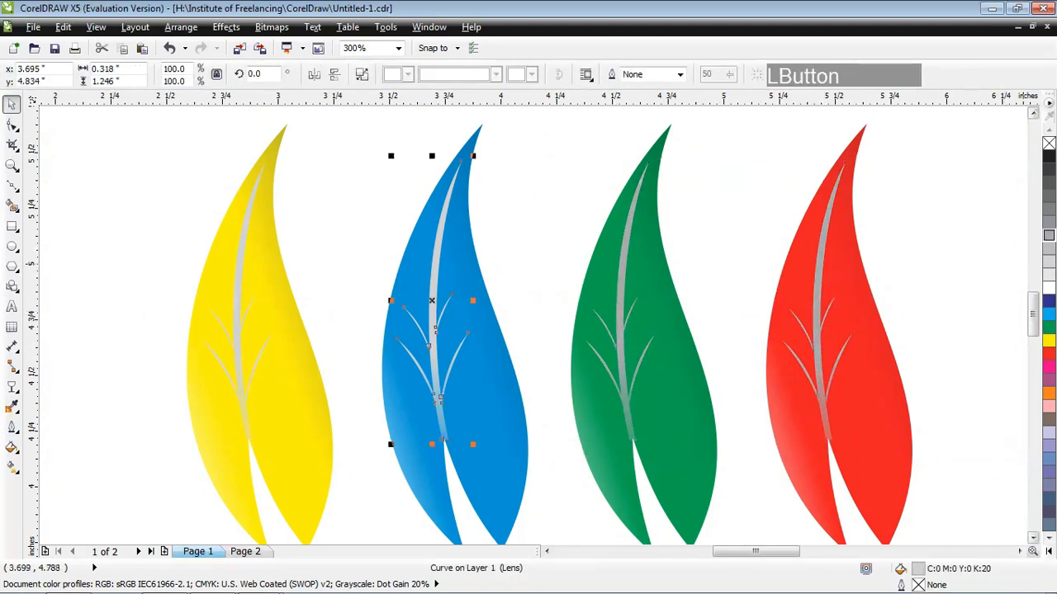
pyautogui.click(323, 366)
# PowerClip the veins on the yellow and blue leaves, each inside its own leaf
pyautogui.click(248, 171)
pyautogui.click(225, 26)
pyautogui.moveTo(279, 247)
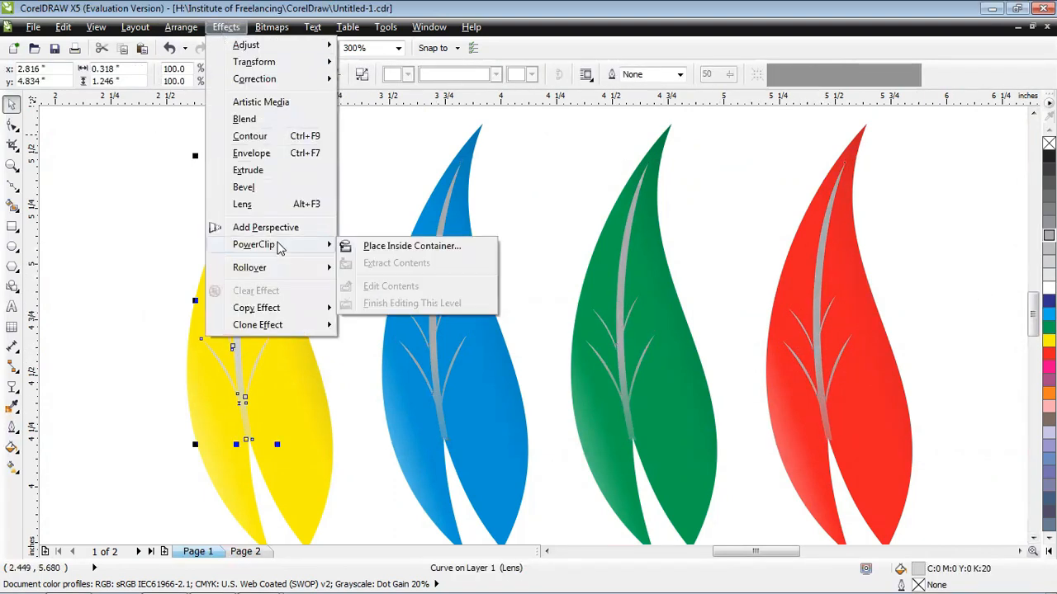
pyautogui.click(397, 246)
pyautogui.click(314, 457)
pyautogui.click(435, 380)
pyautogui.click(225, 27)
pyautogui.click(396, 246)
pyautogui.click(489, 440)
# PowerClip the veins on the green and red leaves, each inside its own leaf
pyautogui.click(624, 379)
pyautogui.click(225, 28)
pyautogui.click(396, 246)
pyautogui.click(681, 439)
pyautogui.click(816, 380)
pyautogui.click(225, 27)
pyautogui.click(396, 246)
pyautogui.click(836, 421)
# Try rotating the red and green leaves with their clipped veins, and undo each rotation
pyautogui.moveTo(918, 118); pyautogui.dragTo(959, 208)
pyautogui.hotkey('ctrl', 'z')
pyautogui.doubleClick(656, 385)
pyautogui.moveTo(722, 118); pyautogui.dragTo(778, 235)
pyautogui.hotkey('ctrl', 'z')
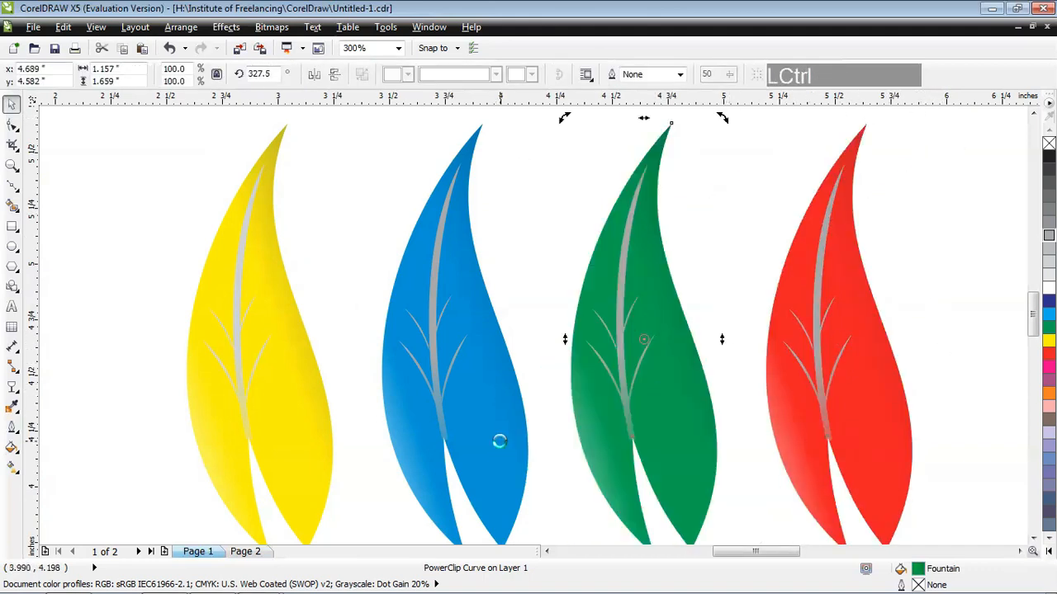
pyautogui.click(113, 283)
# Move the four leaves to the right side of the page and place a copy of the blue leaf below the title
pyautogui.scroll(-2, 154, 330)
pyautogui.moveTo(728, 553); pyautogui.dragTo(642, 553)
pyautogui.moveTo(660, 429); pyautogui.dragTo(373, 260)
pyautogui.moveTo(521, 332); pyautogui.dragTo(478, 322)
pyautogui.click(934, 294)
pyautogui.rightClick(478, 322)
pyautogui.click(524, 336)
pyautogui.click(501, 344)
pyautogui.hscroll(-1, 500, 343)
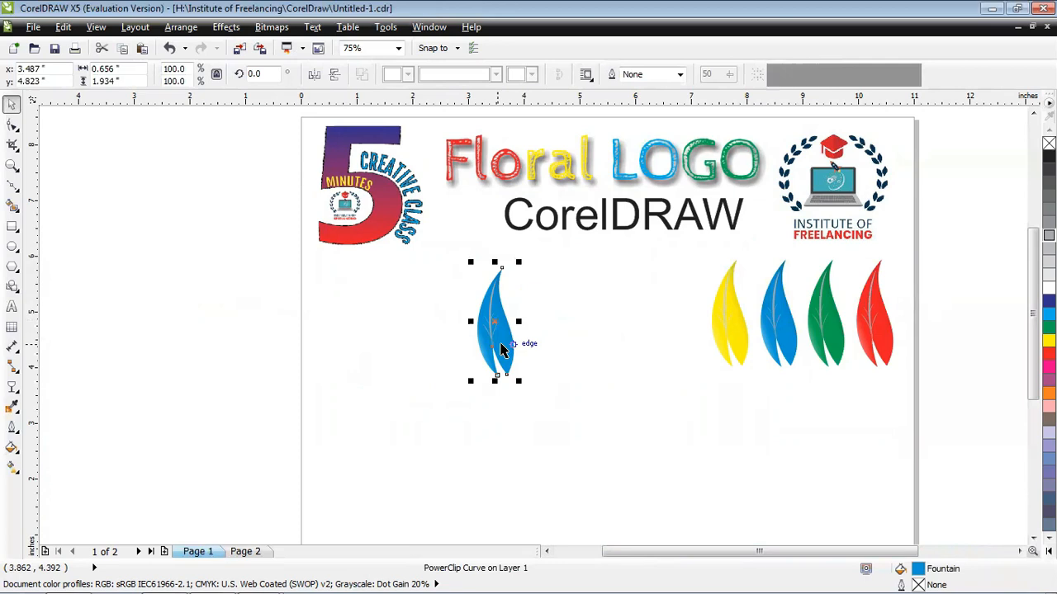
# Set the blue leaf copy's rotation center at its lower base node and create a copy rotated 30 degrees around it
pyautogui.hotkey('shift', 'F2')
pyautogui.click(534, 325)
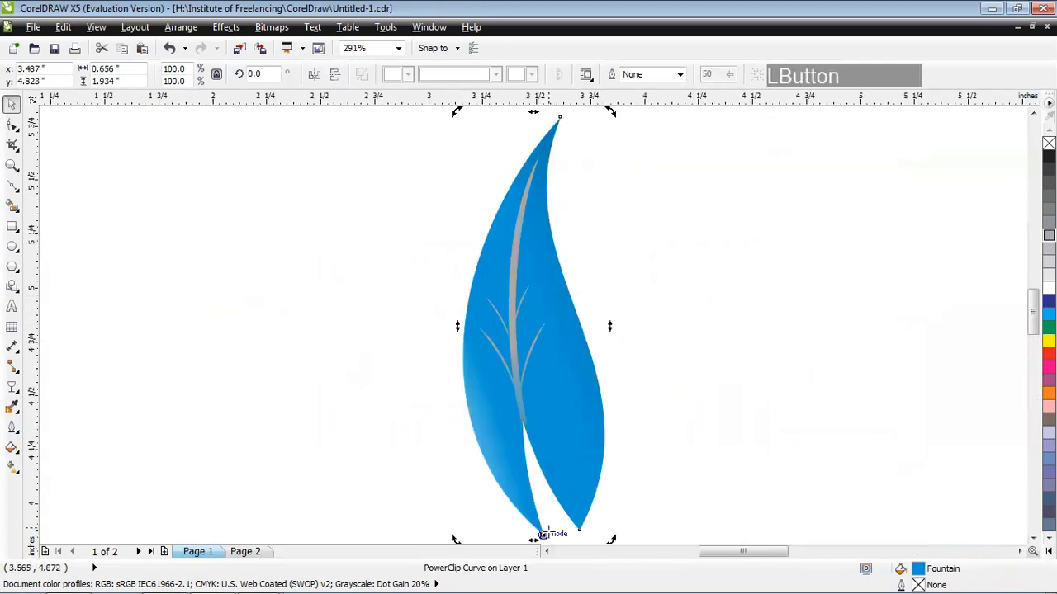
pyautogui.scroll(-1, 597, 419)
pyautogui.moveTo(609, 488); pyautogui.dragTo(608, 467)
pyautogui.rightClick(608, 467)
# Repeat the rotated duplication until twelve blue leaves form a full circular flower
pyautogui.hotkey('ctrl', 'd')
pyautogui.hotkey('ctrl', 'd')
pyautogui.hotkey('ctrl', 'd')
pyautogui.hotkey('ctrl', 'd')
pyautogui.hotkey('ctrl', 'd')
pyautogui.hotkey('ctrl', 'd')
pyautogui.hotkey('ctrl', 'd')
pyautogui.hotkey('ctrl', 'd')
pyautogui.hotkey('ctrl', 'd')
pyautogui.hotkey('ctrl', 'd')
pyautogui.scroll(-1, 648, 459)
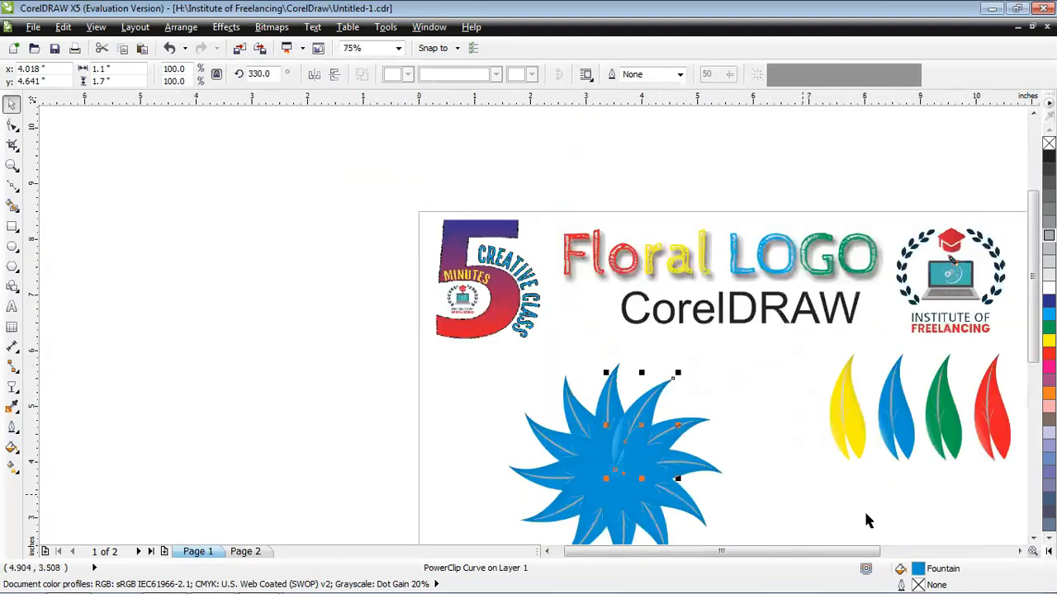
# Examine the blue flower up close and in full-screen preview
pyautogui.click(1033, 539)
pyautogui.click(1033, 539)
pyautogui.click(699, 469)
pyautogui.press('F2')
pyautogui.moveTo(502, 272); pyautogui.dragTo(739, 499)
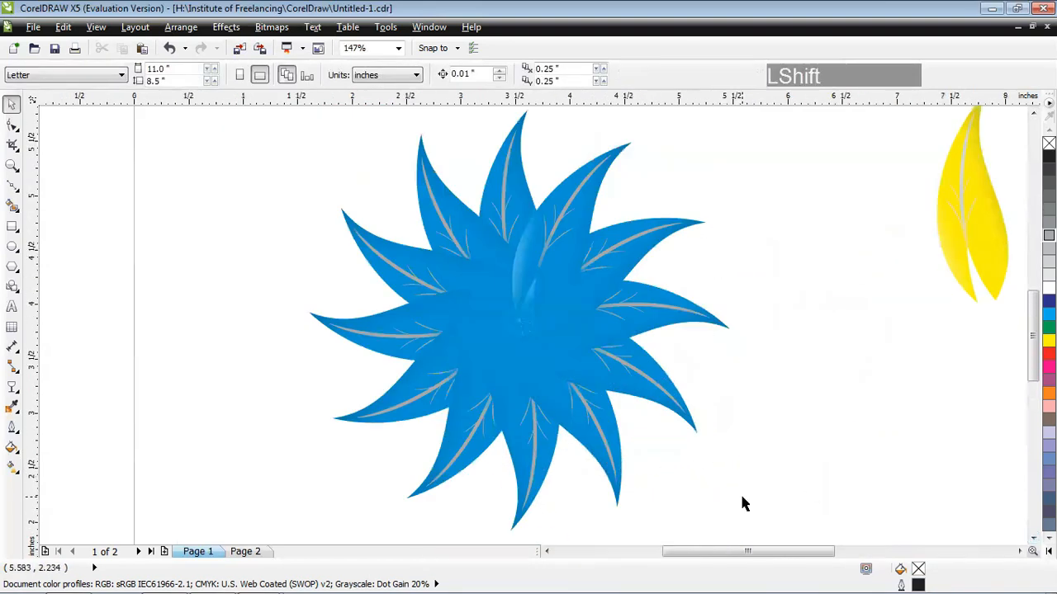
pyautogui.press('F9')
pyautogui.press('Escape')
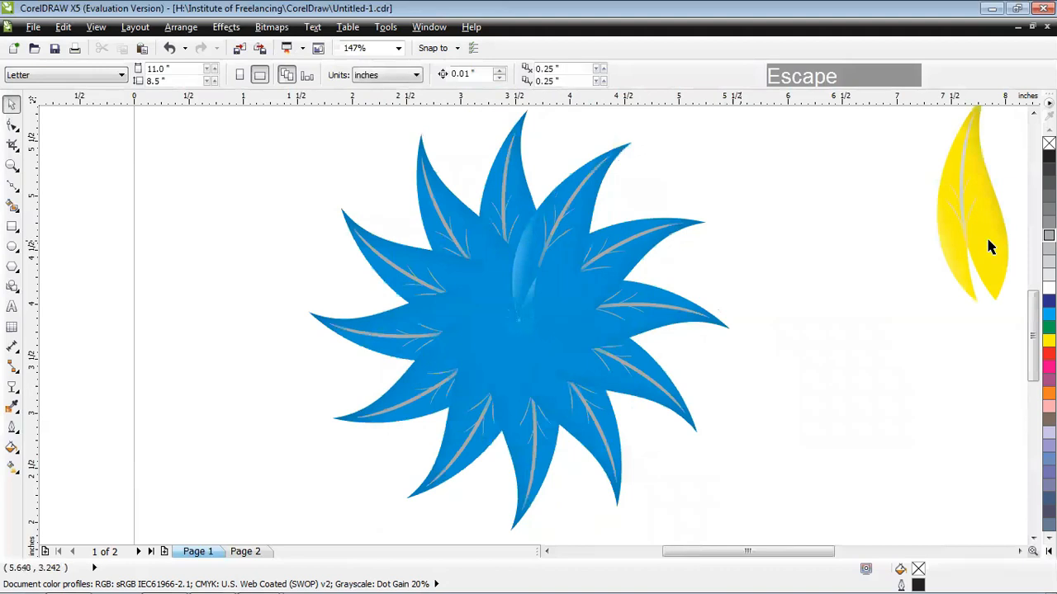
# Copy the yellow leaf's fill onto the flower leaf at the 2 o'clock position with Copy Properties From
pyautogui.scroll(-1, 309, 271)
pyautogui.moveTo(292, 175); pyautogui.dragTo(562, 420)
pyautogui.click(493, 206)
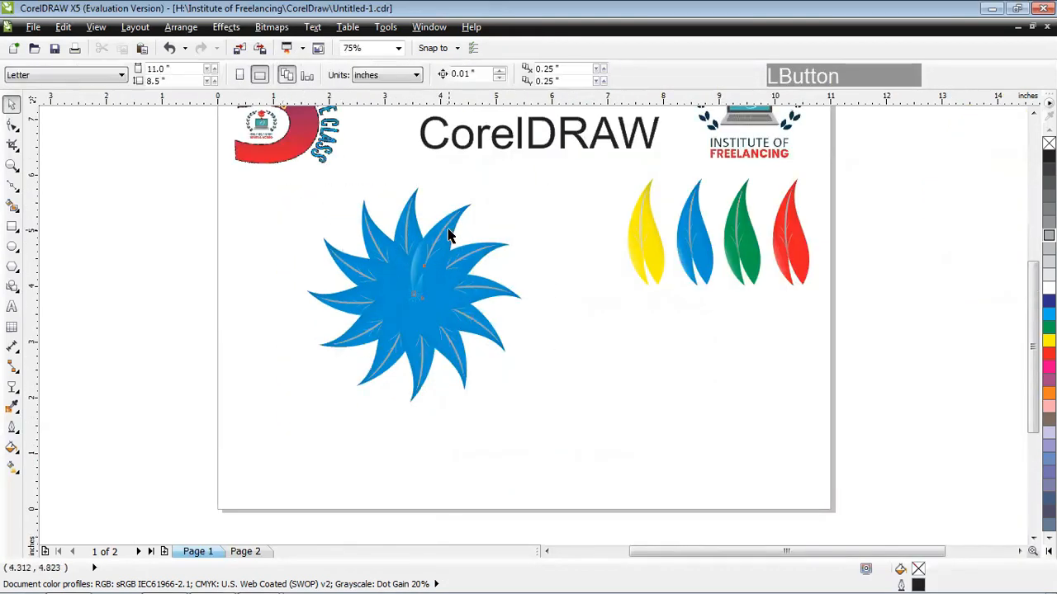
pyautogui.click(491, 293)
pyautogui.hotkey('ctrl', 'r')
pyautogui.click(62, 26)
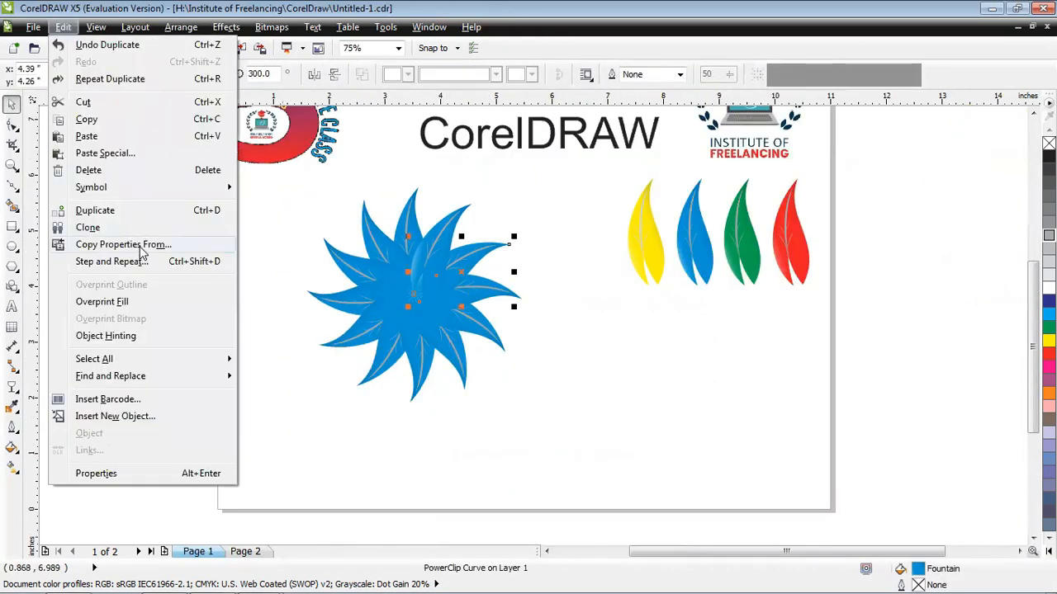
pyautogui.click(124, 245)
pyautogui.click(400, 286)
pyautogui.moveTo(633, 259); pyautogui.dragTo(516, 278)
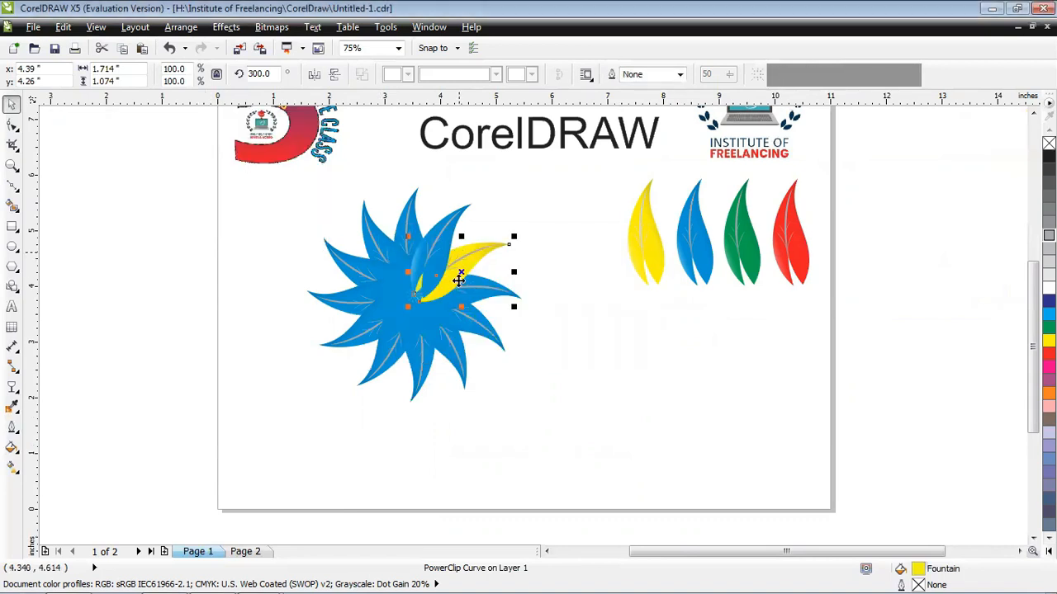
# Copy the green leaf's fill onto the flower's 4 o'clock leaf and the red leaf's fill onto its 6 o'clock leaf
pyautogui.click(63, 27)
pyautogui.click(141, 245)
pyautogui.click(545, 329)
pyautogui.click(737, 257)
pyautogui.click(63, 26)
pyautogui.click(141, 245)
pyautogui.click(535, 329)
pyautogui.click(783, 259)
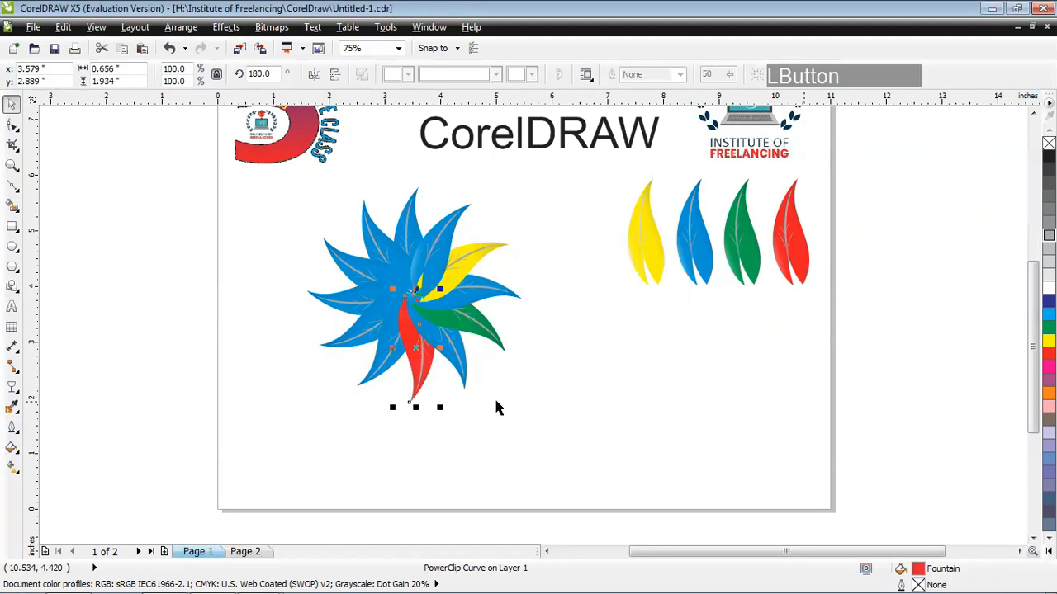
# Copy the yellow fill onto the flower's 8 o'clock leaf and the green fill onto its 10 o'clock leaf
pyautogui.click(363, 345)
pyautogui.click(62, 26)
pyautogui.click(141, 245)
pyautogui.click(539, 328)
pyautogui.click(451, 273)
pyautogui.click(345, 299)
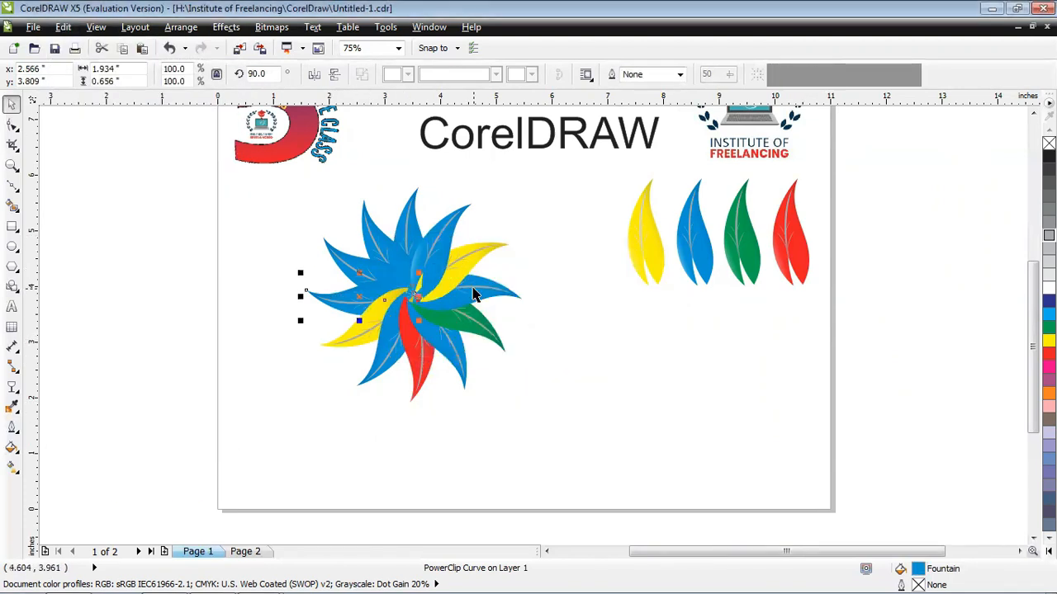
pyautogui.click(355, 268)
pyautogui.click(63, 27)
pyautogui.click(141, 245)
pyautogui.click(516, 328)
pyautogui.click(732, 277)
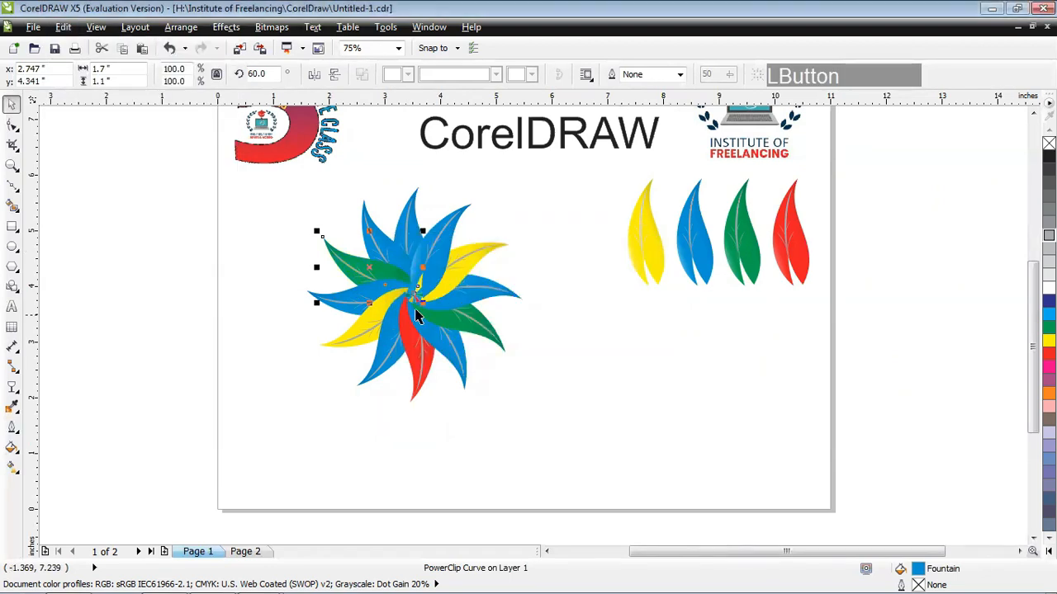
# Copy the red leaf's fill onto the flower leaf pointing straight up
pyautogui.click(411, 232)
pyautogui.click(63, 27)
pyautogui.click(141, 245)
pyautogui.click(516, 328)
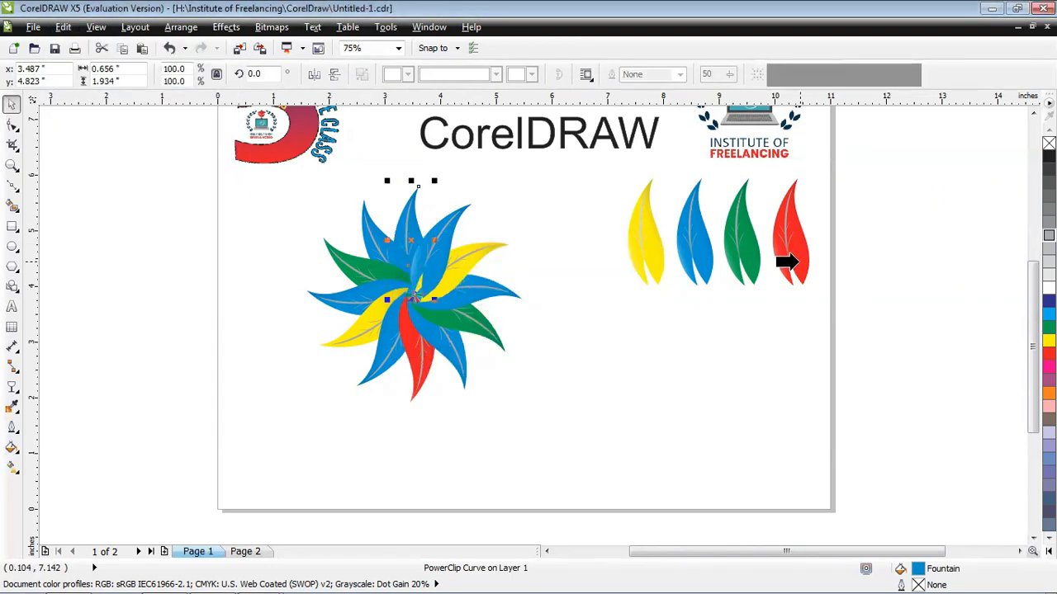
pyautogui.click(785, 267)
pyautogui.click(562, 394)
# Select the whole multicoloured flower and move it to the left edge of the page
pyautogui.press('F2')
pyautogui.moveTo(300, 198); pyautogui.dragTo(526, 391)
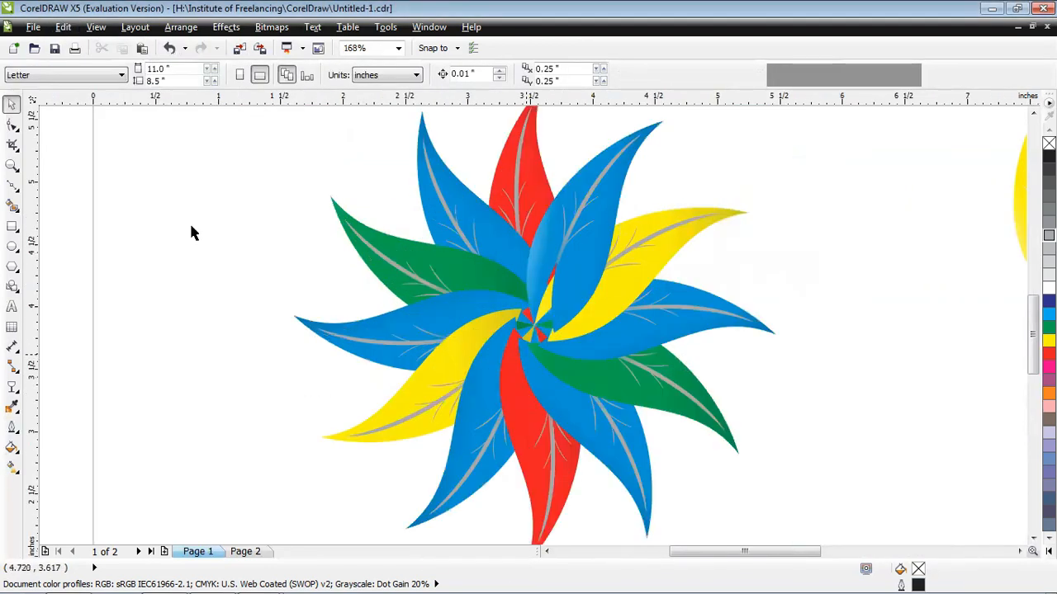
pyautogui.press('F4')
pyautogui.moveTo(562, 535); pyautogui.dragTo(266, 236)
pyautogui.moveTo(411, 377); pyautogui.dragTo(297, 358)
pyautogui.click(563, 398)
# Move the single blue and yellow leaves to the page's lower middle, tilting blue to the upper left and yellow to the upper right
pyautogui.moveTo(738, 349); pyautogui.dragTo(632, 425)
pyautogui.click(557, 400)
pyautogui.click(579, 394)
pyautogui.moveTo(672, 300); pyautogui.dragTo(616, 354)
pyautogui.click(622, 355)
pyautogui.moveTo(641, 418); pyautogui.dragTo(628, 386)
pyautogui.click(715, 419)
# Add the green leaf, mirrored vertically and pointing right, and the red leaf, pointing lower left, around the same centre
pyautogui.click(792, 344)
pyautogui.moveTo(792, 344); pyautogui.dragTo(594, 364)
pyautogui.click(652, 464)
pyautogui.moveTo(644, 377); pyautogui.dragTo(664, 453)
pyautogui.click(334, 75)
pyautogui.click(682, 479)
pyautogui.moveTo(688, 531); pyautogui.dragTo(662, 433)
pyautogui.doubleClick(850, 327)
pyautogui.moveTo(861, 366); pyautogui.dragTo(583, 441)
pyautogui.click(694, 364)
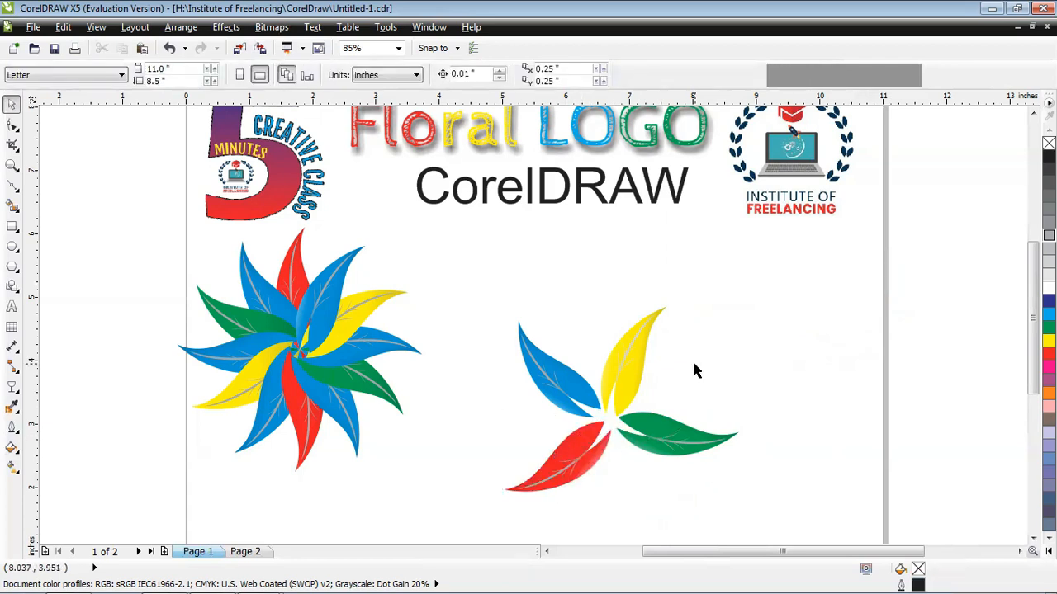
# Resize the leaves of the four-leaf arrangement: shrink green slightly, enlarge blue, and reduce red to 67.1%
pyautogui.click(663, 450)
pyautogui.moveTo(741, 463); pyautogui.dragTo(702, 472)
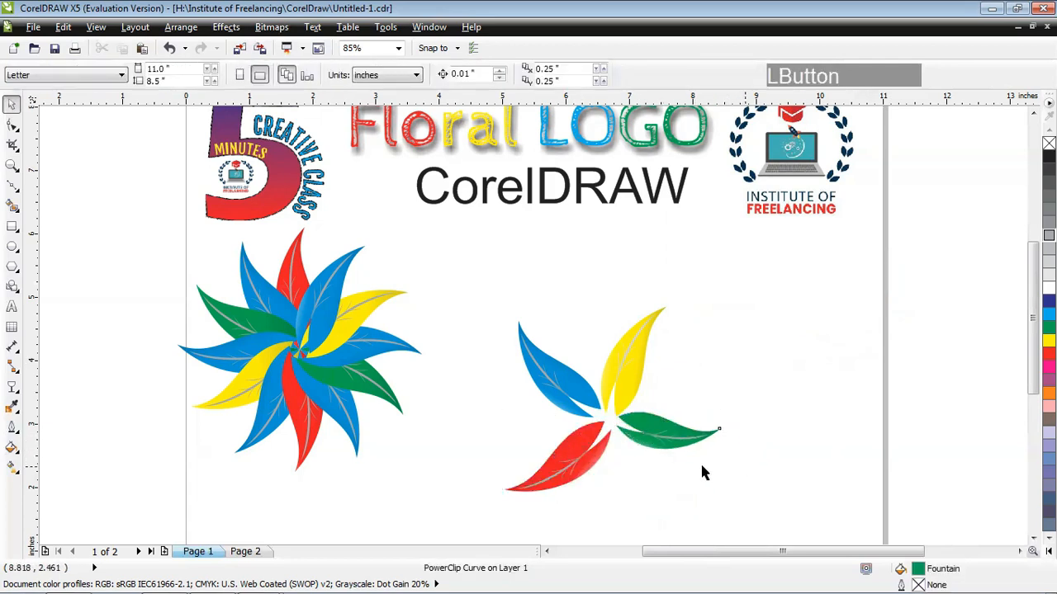
pyautogui.click(548, 389)
pyautogui.moveTo(510, 316); pyautogui.dragTo(484, 287)
pyautogui.click(566, 462)
pyautogui.moveTo(497, 496); pyautogui.dragTo(575, 462)
pyautogui.click(768, 358)
pyautogui.click(582, 456)
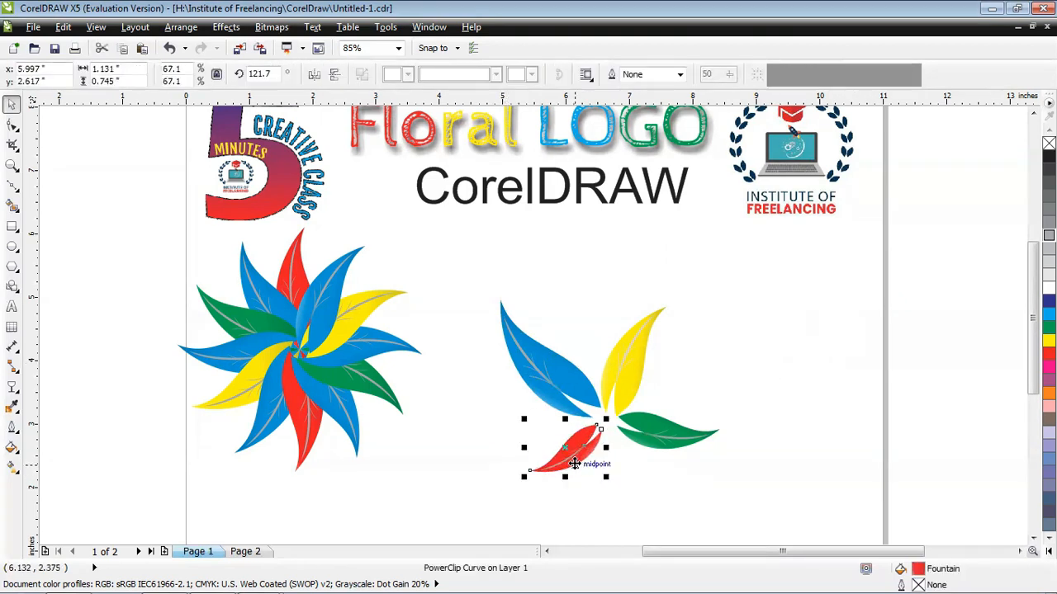
# Select the four-leaf arrangement and move it to the right side of the page, below the institute logo
pyautogui.click(708, 355)
pyautogui.moveTo(790, 491); pyautogui.dragTo(427, 272)
pyautogui.rightClick(609, 388)
pyautogui.click(609, 388)
pyautogui.moveTo(609, 388); pyautogui.dragTo(853, 306)
pyautogui.click(951, 322)
# Fill the arrangement's gaps with small leaf copies: red at the upper right, yellow at the lower right and green at the lower left
pyautogui.rightClick(853, 306)
pyautogui.moveTo(891, 245); pyautogui.dragTo(790, 420)
pyautogui.moveTo(839, 370); pyautogui.dragTo(896, 336)
pyautogui.rightClick(897, 335)
pyautogui.moveTo(944, 306); pyautogui.dragTo(875, 360)
pyautogui.moveTo(899, 323); pyautogui.dragTo(851, 304)
pyautogui.click(900, 321)
pyautogui.rightClick(851, 305)
pyautogui.click(868, 303)
pyautogui.moveTo(890, 275); pyautogui.dragTo(825, 326)
pyautogui.click(902, 274)
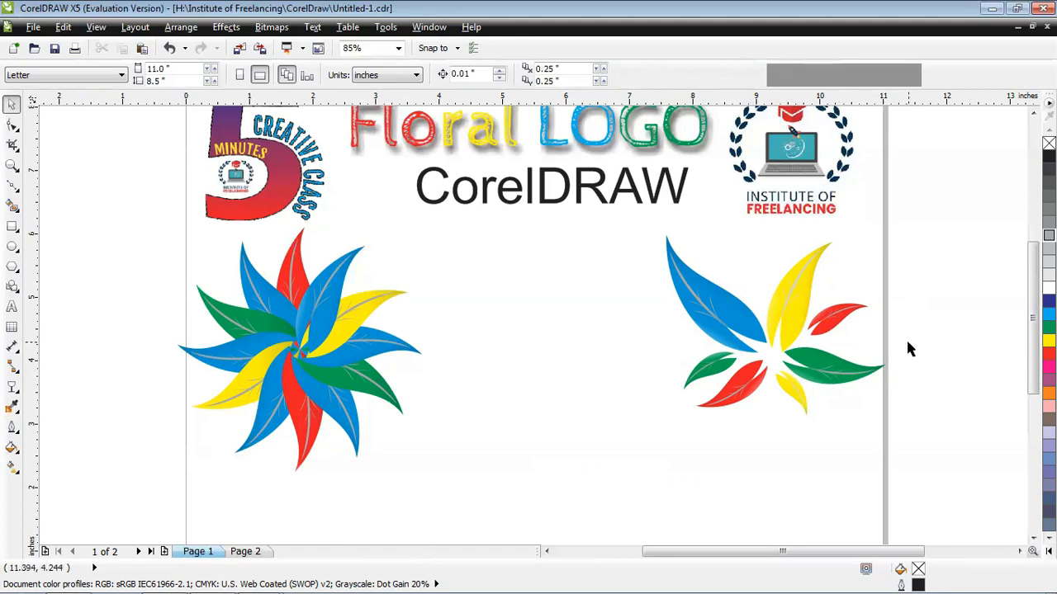
# Place a copy of the large blue leaf in the middle of the page and set its rotation to 0
pyautogui.moveTo(713, 316); pyautogui.dragTo(549, 358)
pyautogui.rightClick(549, 359)
pyautogui.doubleClick(262, 75)
pyautogui.write('0')
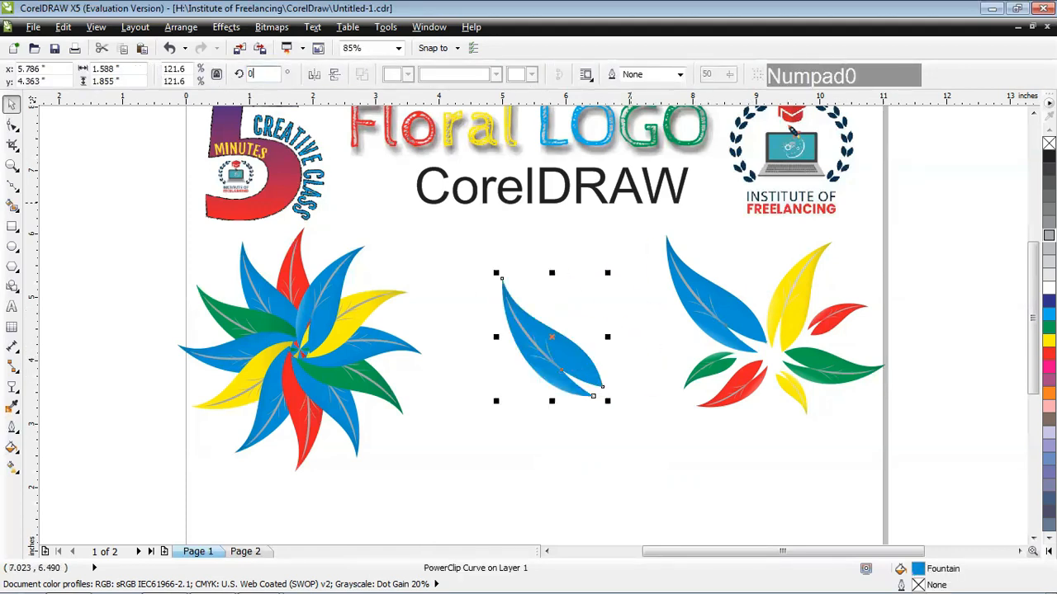
pyautogui.press('Return')
# Extract the vein from the blue leaf copy's PowerClip and delete the blue leaf shape
pyautogui.click(587, 464)
pyautogui.click(538, 366)
pyautogui.rightClick(537, 355)
pyautogui.click(596, 9)
pyautogui.click(616, 367)
pyautogui.moveTo(555, 383); pyautogui.dragTo(613, 417)
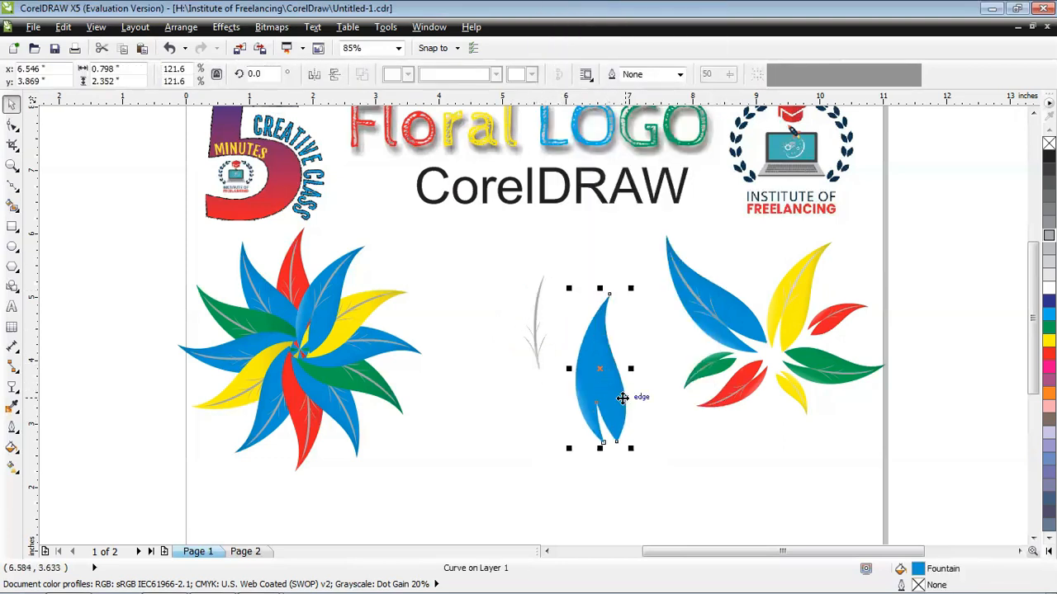
pyautogui.press('Delete')
# Enlarge and tilt the extracted vein, and position it between the two floral designs as a stem
pyautogui.click(537, 353)
pyautogui.moveTo(519, 372); pyautogui.dragTo(487, 498)
pyautogui.moveTo(521, 424); pyautogui.dragTo(530, 388)
pyautogui.click(532, 448)
pyautogui.moveTo(559, 469); pyautogui.dragTo(533, 472)
pyautogui.click(570, 246)
pyautogui.moveTo(576, 242); pyautogui.dragTo(551, 311)
pyautogui.moveTo(531, 338); pyautogui.dragTo(528, 311)
pyautogui.click(817, 464)
# Place a copy of the small green leaf on the stem's left side and rotate it to point upper left
pyautogui.rightClick(460, 345)
pyautogui.moveTo(700, 376); pyautogui.dragTo(446, 385)
pyautogui.click(464, 340)
pyautogui.moveTo(472, 335); pyautogui.dragTo(485, 341)
pyautogui.click(602, 372)
# Place a copy of the small yellow leaf on the stem's lower right branch, rotated to point outward
pyautogui.rightClick(580, 402)
pyautogui.moveTo(804, 399); pyautogui.dragTo(603, 383)
pyautogui.click(580, 402)
pyautogui.moveTo(568, 396); pyautogui.dragTo(544, 381)
pyautogui.click(623, 428)
# Place a copy of the small red leaf above the yellow one and nudge it left against the stem
pyautogui.rightClick(560, 338)
pyautogui.moveTo(834, 323); pyautogui.dragTo(540, 357)
pyautogui.press('Left')
pyautogui.press('Left')
pyautogui.press('Left')
pyautogui.press('Left')
pyautogui.press('Left')
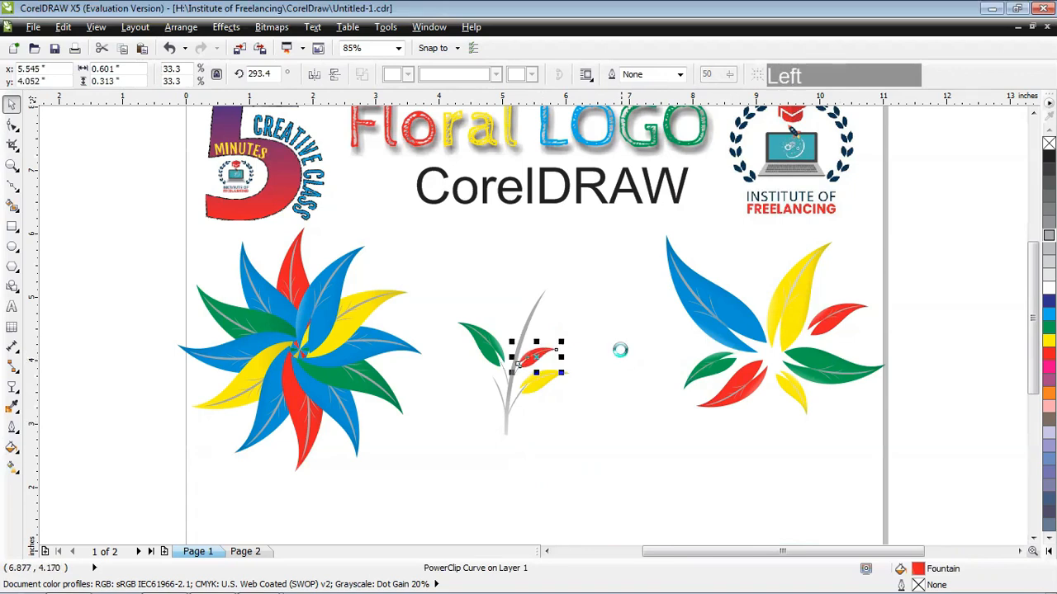
pyautogui.click(621, 351)
# Select all seven leaves of the right-hand arrangement and enlarge them together toward the lower left
pyautogui.moveTo(939, 469); pyautogui.dragTo(618, 229)
pyautogui.moveTo(662, 420); pyautogui.dragTo(601, 473)
pyautogui.click(949, 355)
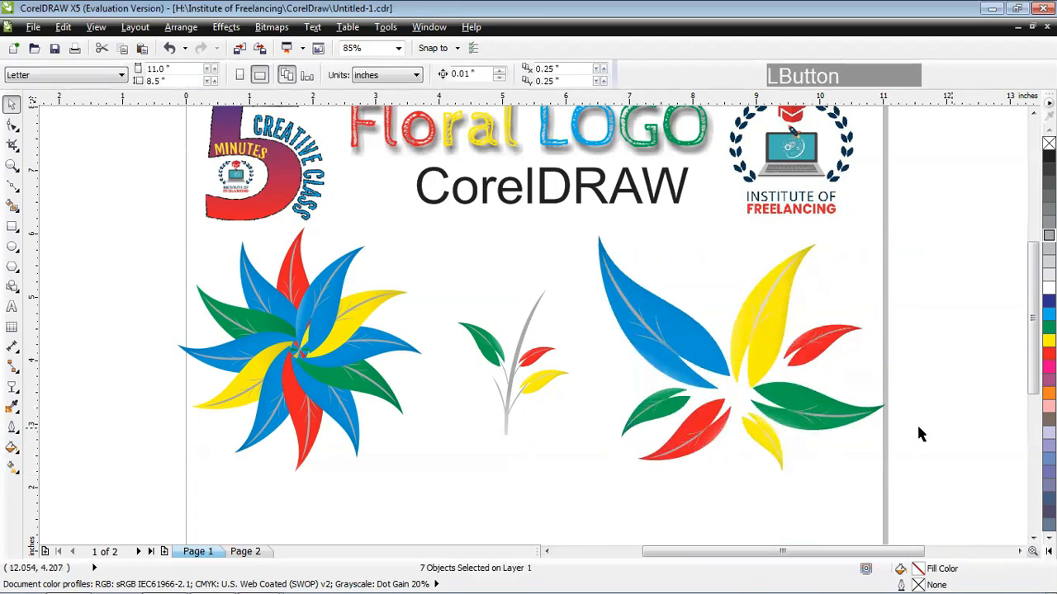
pyautogui.click(788, 402)
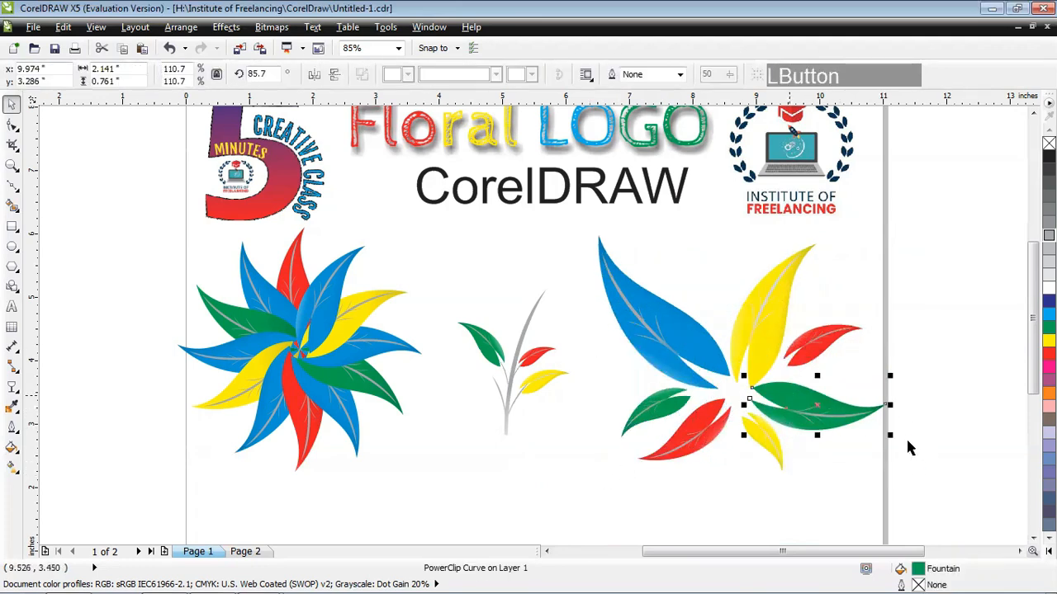
pyautogui.click(949, 460)
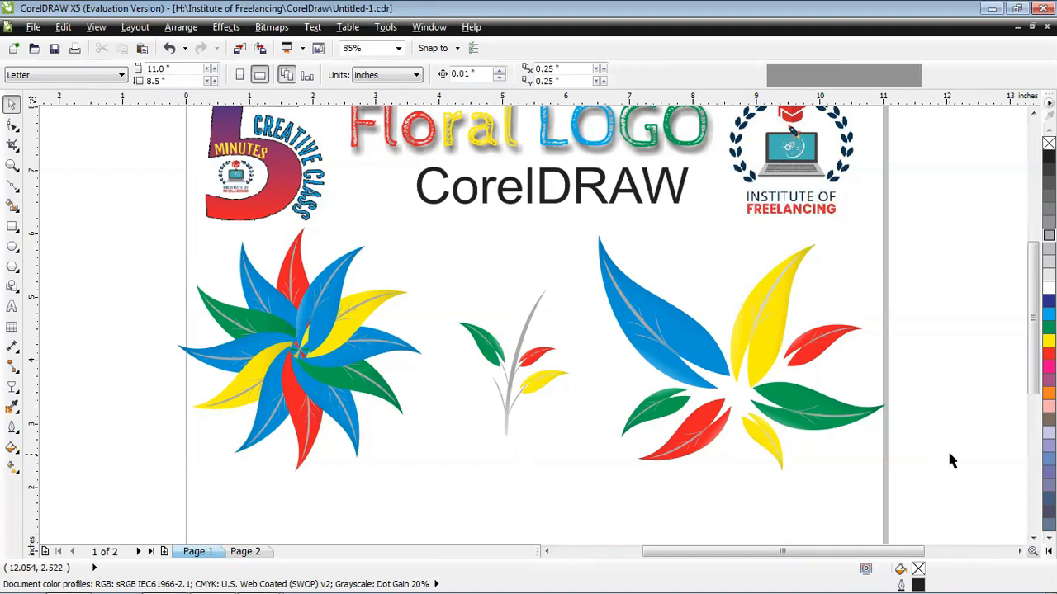
pyautogui.moveTo(1031, 385); pyautogui.dragTo(1031, 374)
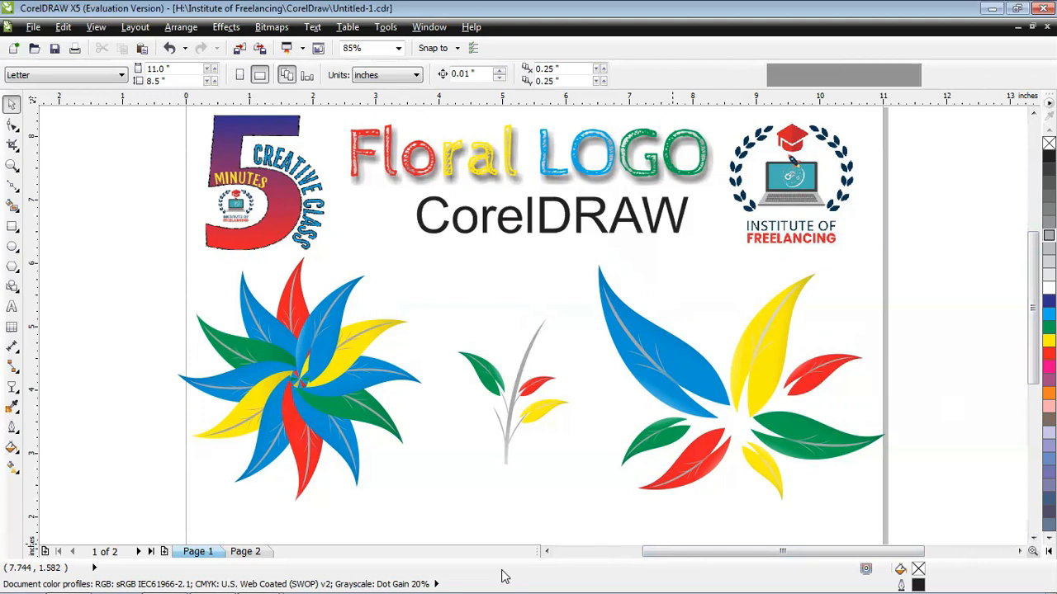
pyautogui.click(505, 576)
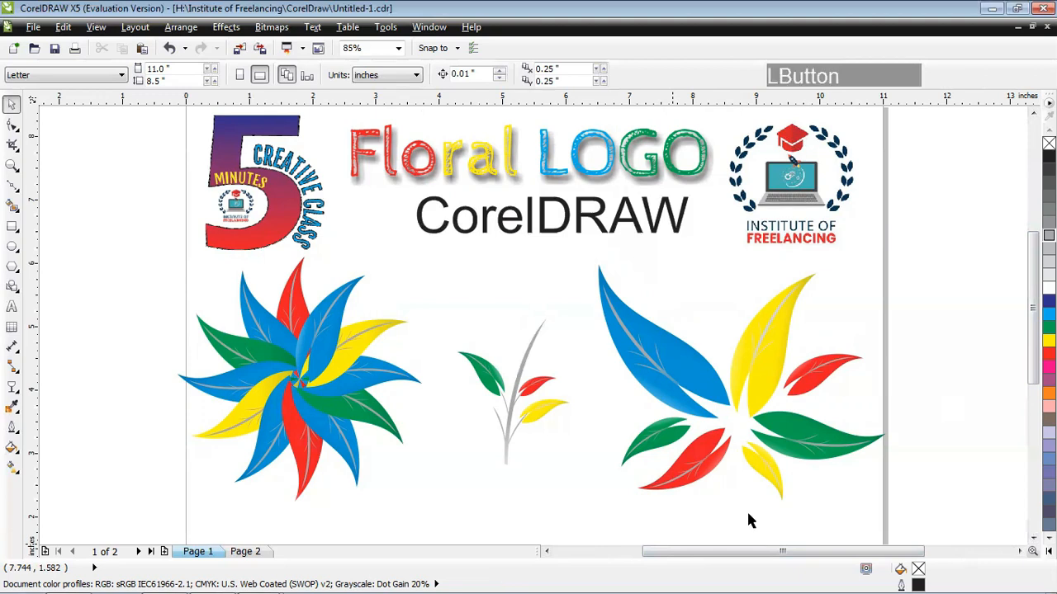